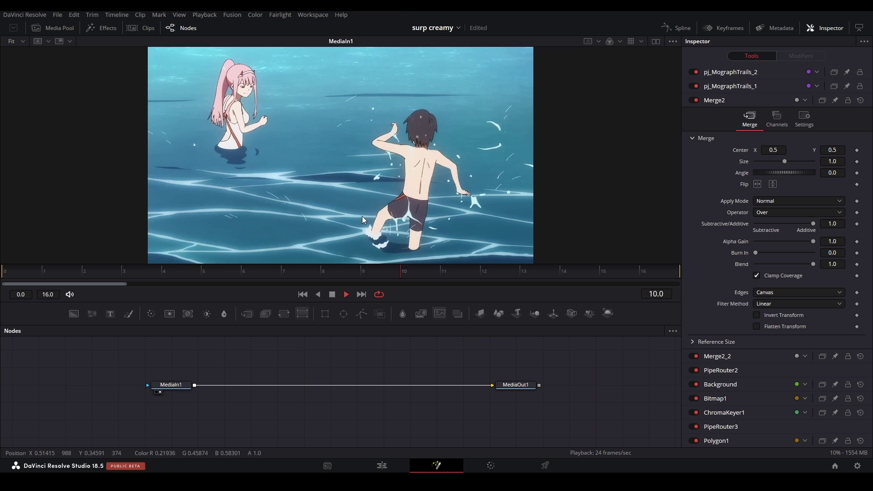
Step: Stop playback, return to frame 0 and insert a Chroma Keyer after MediaIn1
{"action": "key", "text": "space"}
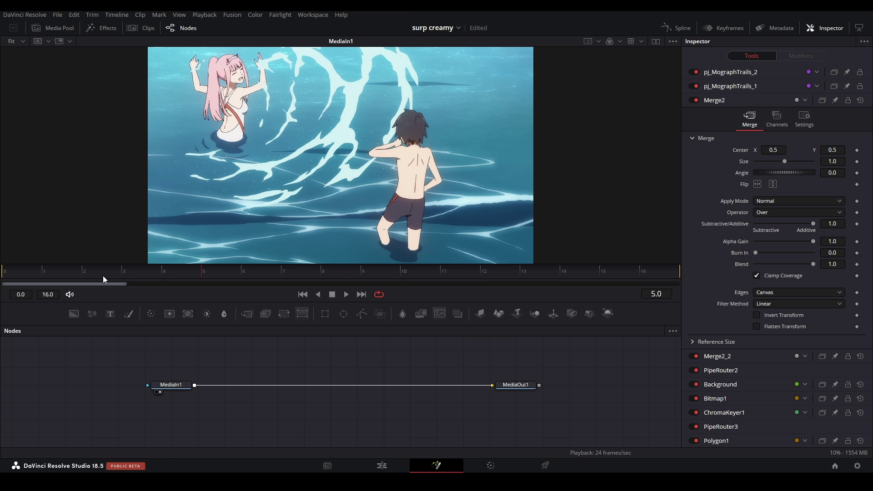
{"action": "left_click_drag", "start_coordinate": [103, 275], "coordinate": [3, 281]}
{"action": "scroll", "coordinate": [153, 362], "scroll_direction": "up", "scroll_amount": 1}
{"action": "left_click", "coordinate": [110, 386]}
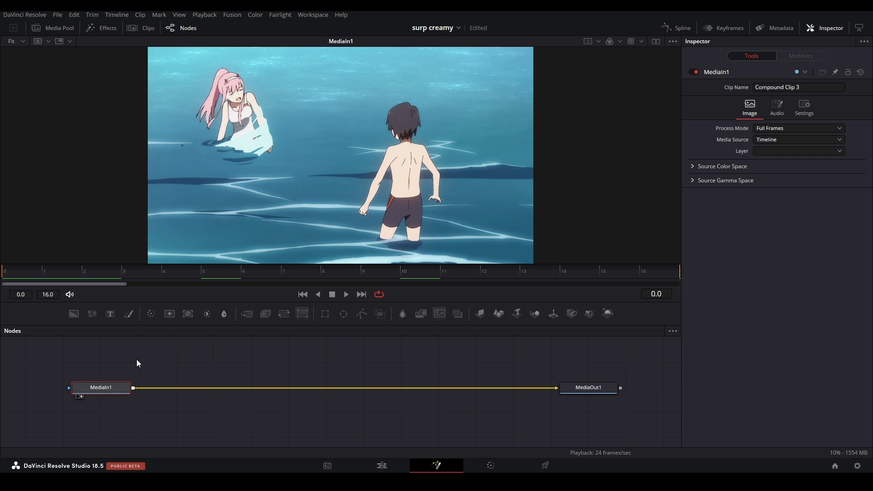
{"action": "key", "text": "shift+space"}
{"action": "type", "text": "chroma"}
{"action": "key", "text": "Return"}
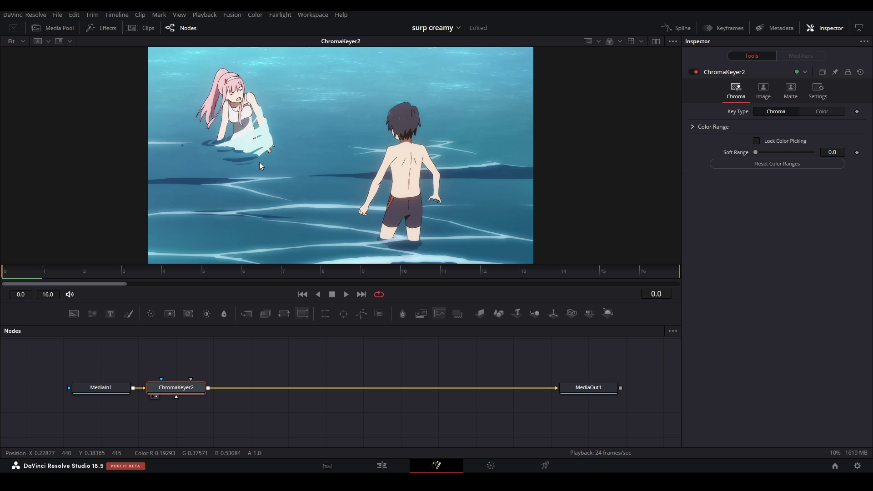
Step: Sample the pale splash color for the key at frame 0, extending the sampled range with the splash edges at frame 5
{"action": "scroll", "coordinate": [259, 162], "scroll_direction": "up", "scroll_amount": 5}
{"action": "left_click_drag", "start_coordinate": [231, 141], "coordinate": [180, 184]}
{"action": "scroll", "coordinate": [114, 181], "scroll_direction": "up", "scroll_amount": 6}
{"action": "scroll", "coordinate": [190, 170], "scroll_direction": "down", "scroll_amount": 6}
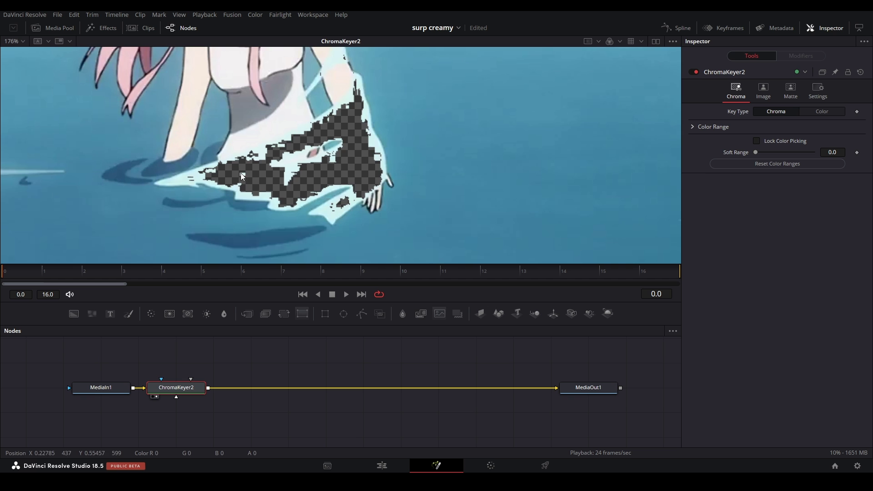
{"action": "left_click", "coordinate": [203, 270]}
{"action": "scroll", "coordinate": [464, 119], "scroll_direction": "down", "scroll_amount": 5}
{"action": "scroll", "coordinate": [464, 118], "scroll_direction": "up", "scroll_amount": 6}
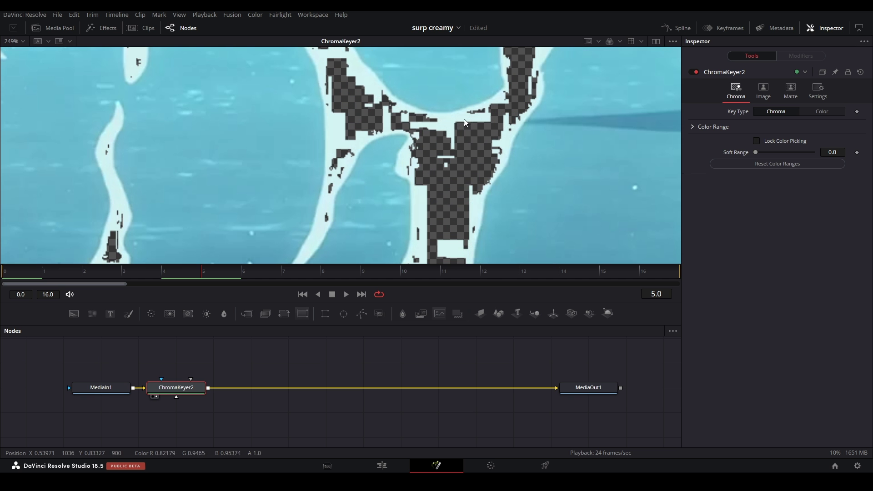
{"action": "scroll", "coordinate": [419, 134], "scroll_direction": "up", "scroll_amount": 5}
{"action": "left_click_drag", "start_coordinate": [416, 132], "coordinate": [459, 173]}
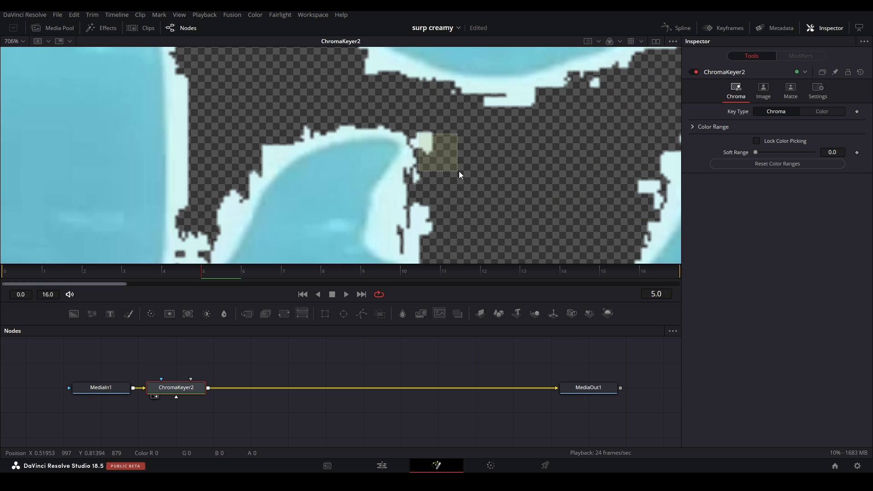
{"action": "scroll", "coordinate": [326, 147], "scroll_direction": "down", "scroll_amount": 10}
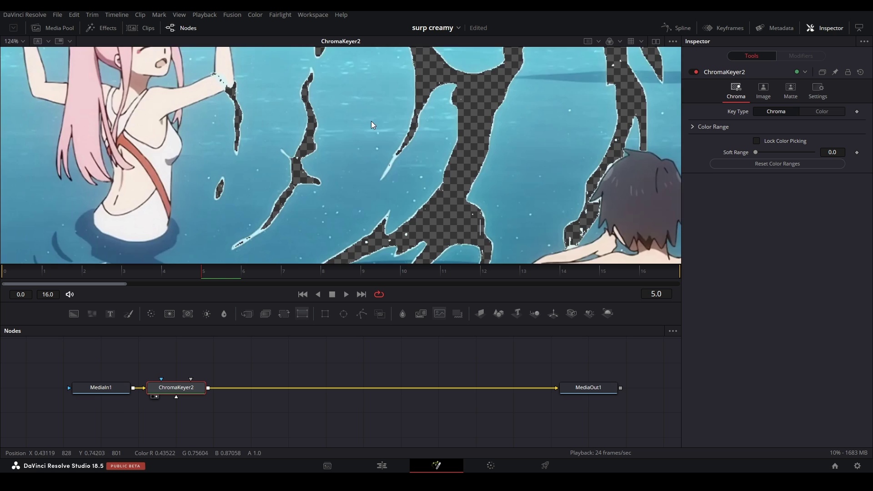
Step: Examine the key's edges around the splash up close at frames 3, 4 and 5
{"action": "scroll", "coordinate": [273, 187], "scroll_direction": "up", "scroll_amount": 8}
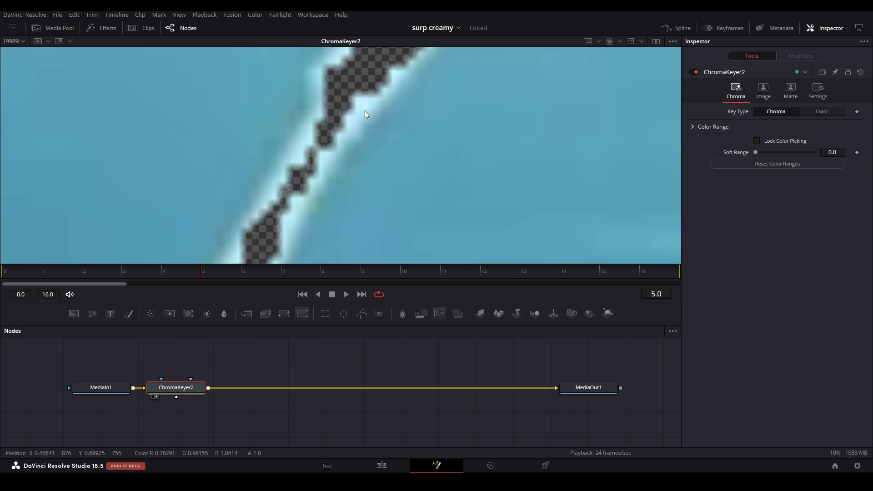
{"action": "scroll", "coordinate": [367, 110], "scroll_direction": "down", "scroll_amount": 5}
{"action": "scroll", "coordinate": [438, 189], "scroll_direction": "up", "scroll_amount": 3}
{"action": "scroll", "coordinate": [441, 174], "scroll_direction": "down", "scroll_amount": 5}
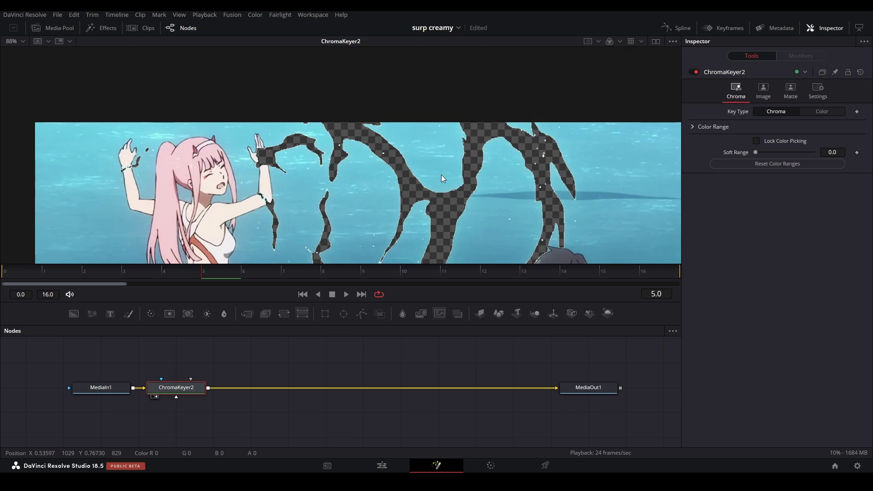
{"action": "scroll", "coordinate": [284, 184], "scroll_direction": "up", "scroll_amount": 2}
{"action": "scroll", "coordinate": [284, 184], "scroll_direction": "up", "scroll_amount": 4}
{"action": "scroll", "coordinate": [408, 181], "scroll_direction": "down", "scroll_amount": 6}
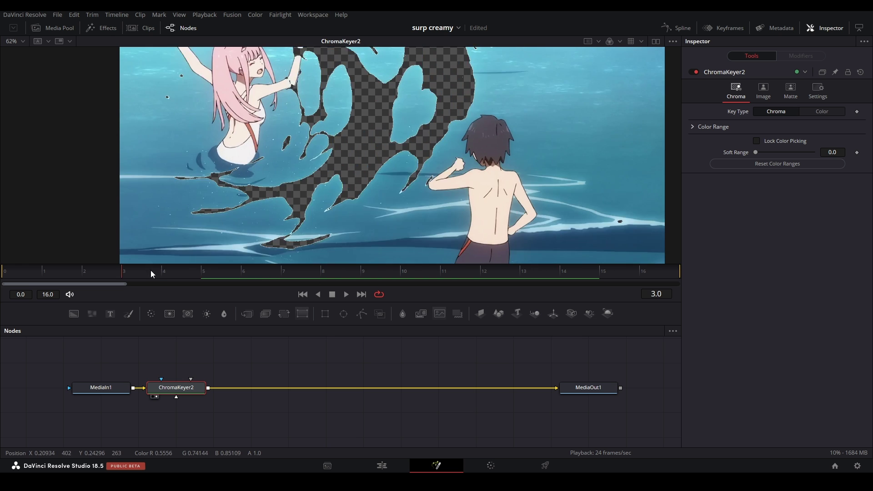
{"action": "scroll", "coordinate": [345, 92], "scroll_direction": "up", "scroll_amount": 5}
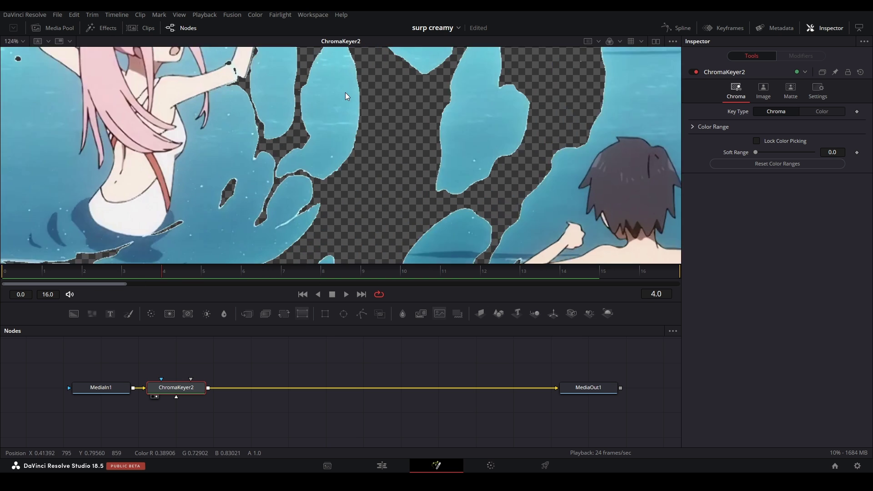
{"action": "scroll", "coordinate": [330, 130], "scroll_direction": "down", "scroll_amount": 5}
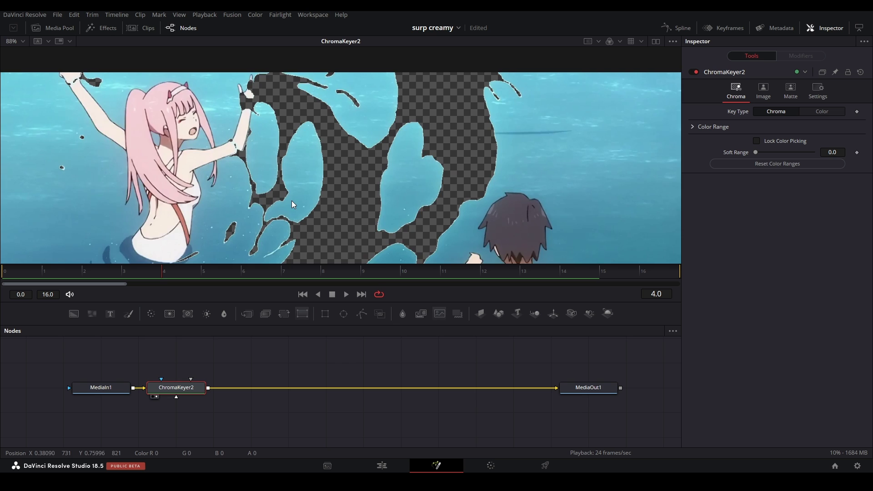
{"action": "left_click_drag", "start_coordinate": [268, 191], "coordinate": [268, 157]}
{"action": "key", "text": "ctrl+f"}
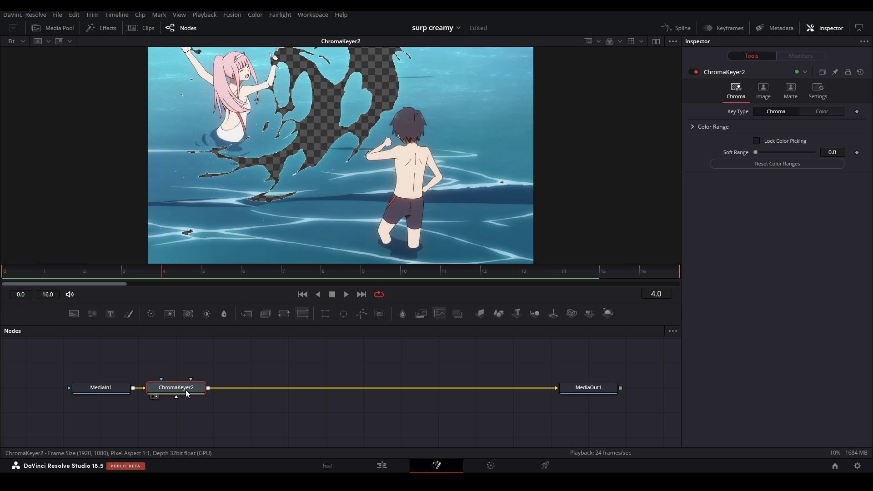
Step: Set the keyer's matte blur to 0.43 and its threshold to 0.422 low and 0.8464 high
{"action": "left_click", "coordinate": [789, 95]}
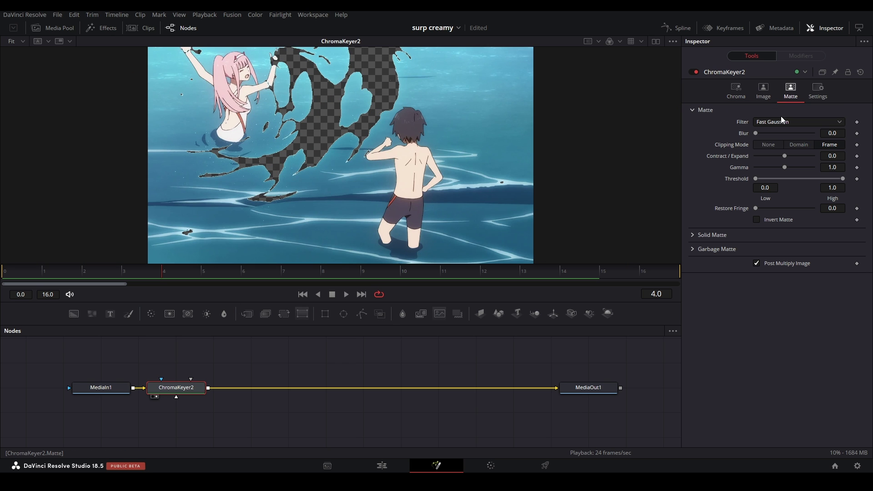
{"action": "left_click_drag", "start_coordinate": [830, 133], "coordinate": [838, 133]}
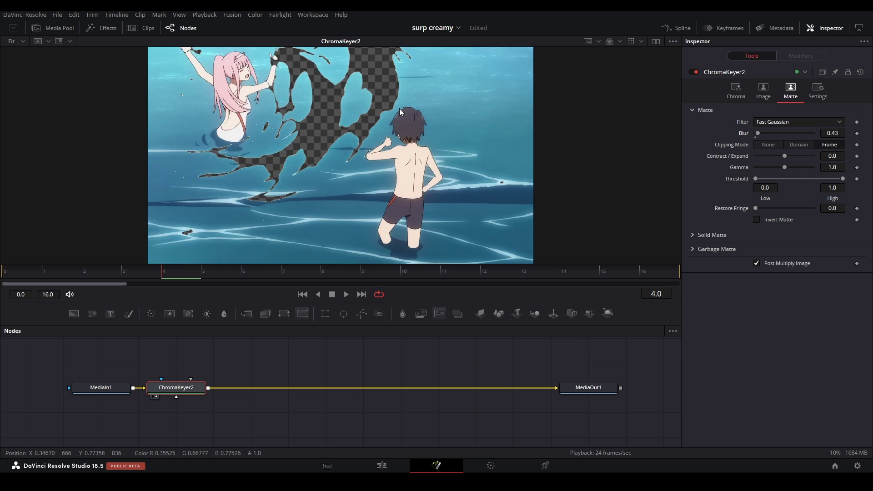
{"action": "scroll", "coordinate": [400, 111], "scroll_direction": "up", "scroll_amount": 5}
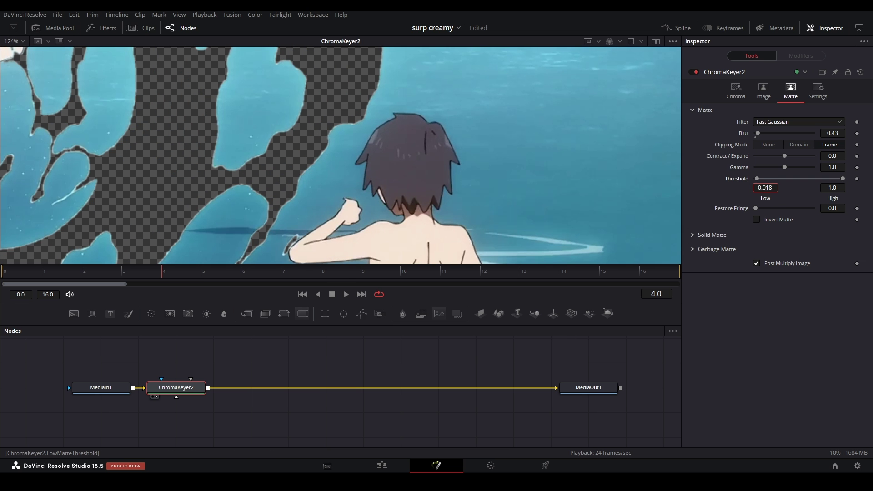
{"action": "left_click_drag", "start_coordinate": [841, 178], "coordinate": [810, 190]}
Step: Play back the key and invert its matte to isolate the splash, checking it at frame 5
{"action": "key", "text": "space"}
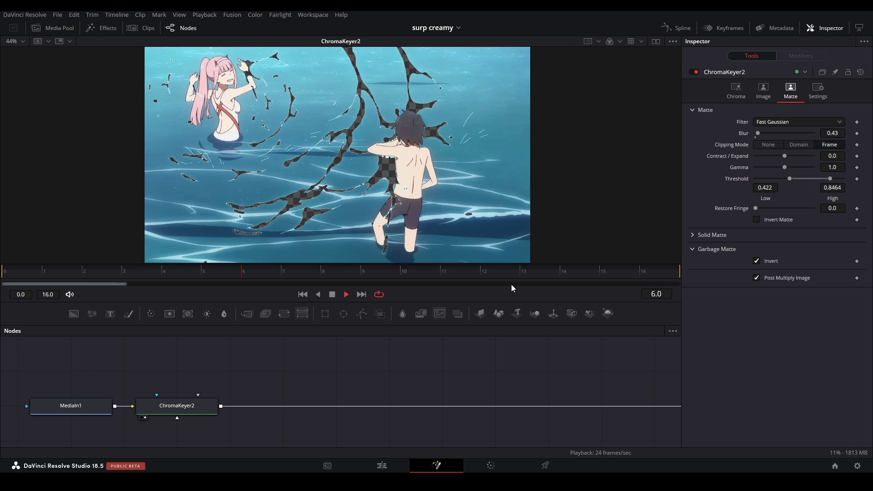
{"action": "key", "text": "space"}
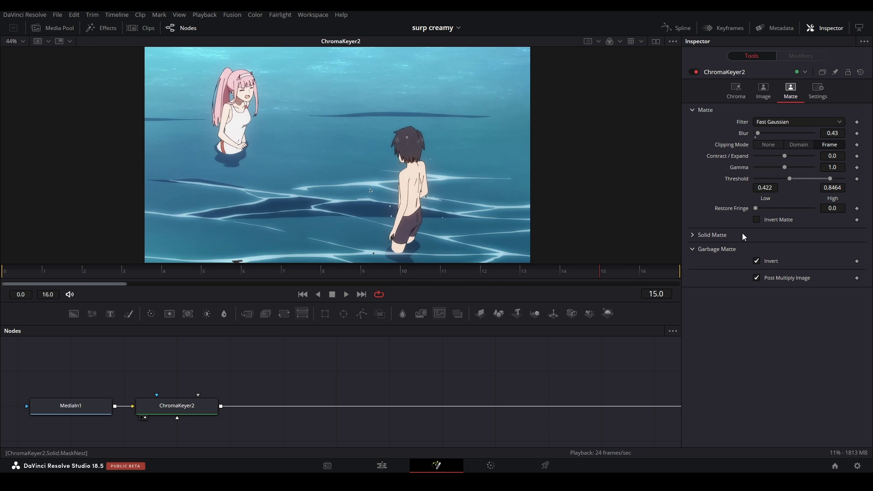
{"action": "left_click", "coordinate": [756, 222]}
{"action": "left_click_drag", "start_coordinate": [126, 273], "coordinate": [212, 286]}
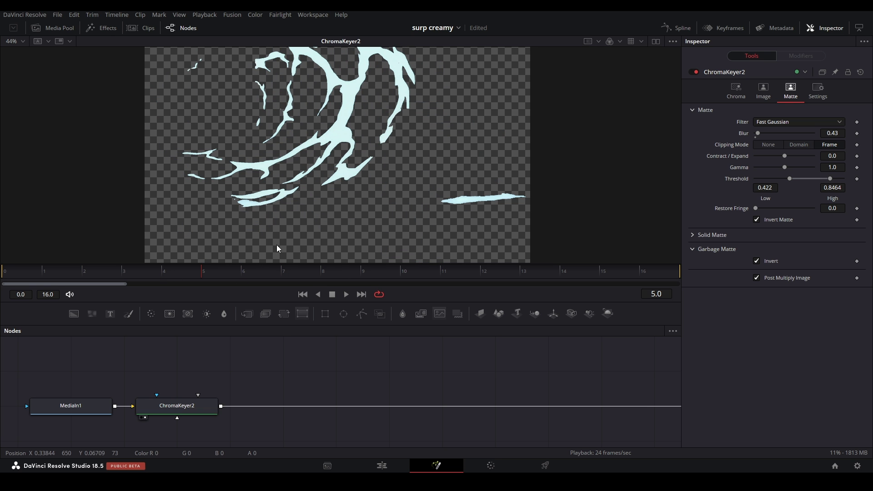
Step: Add a Polygon mask and draw a closed shape around the main splash, excluding the stray highlight near the frame's right edge
{"action": "left_click_drag", "start_coordinate": [245, 349], "coordinate": [260, 347]}
{"action": "left_click_drag", "start_coordinate": [195, 375], "coordinate": [196, 377]}
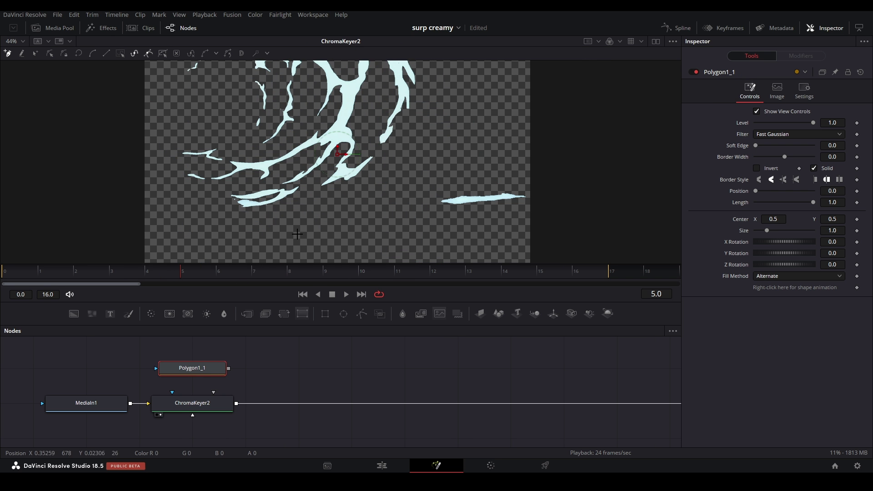
{"action": "scroll", "coordinate": [326, 207], "scroll_direction": "down", "scroll_amount": 2}
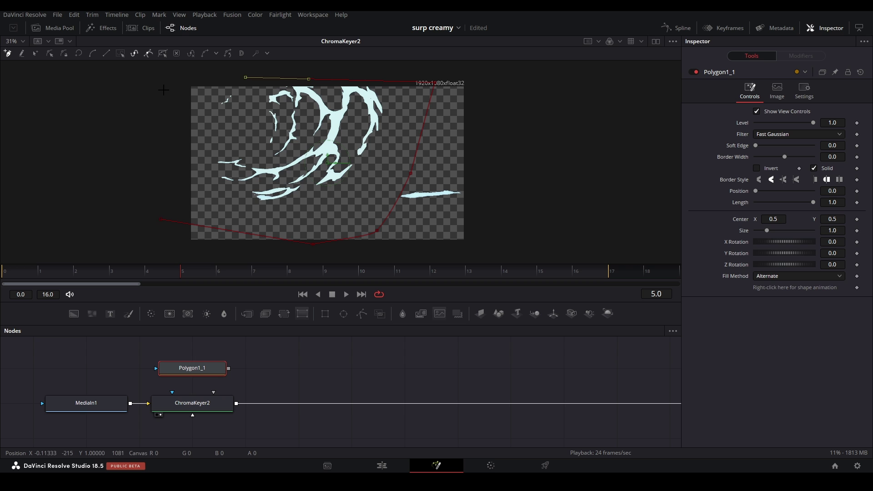
{"action": "left_click", "coordinate": [161, 220]}
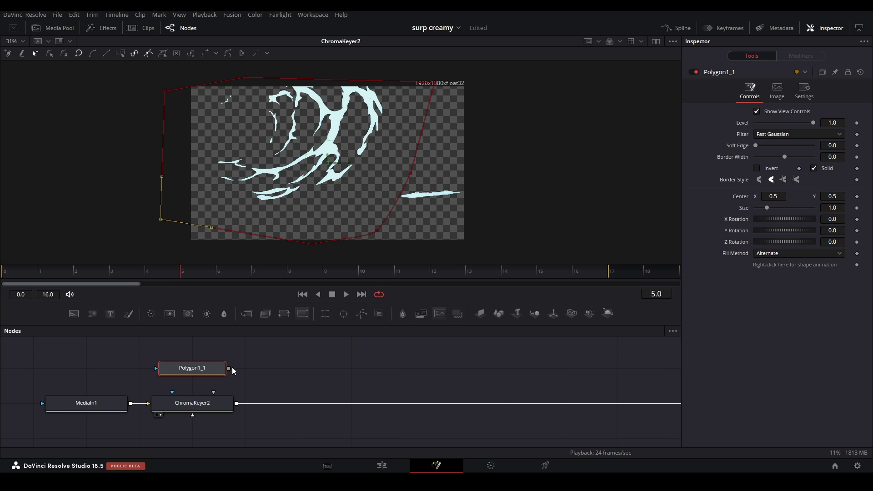
Step: Connect the polygon to ChromaKeyer2 as its garbage matte and check the masked splash across the clip
{"action": "left_click_drag", "start_coordinate": [229, 368], "coordinate": [219, 402]}
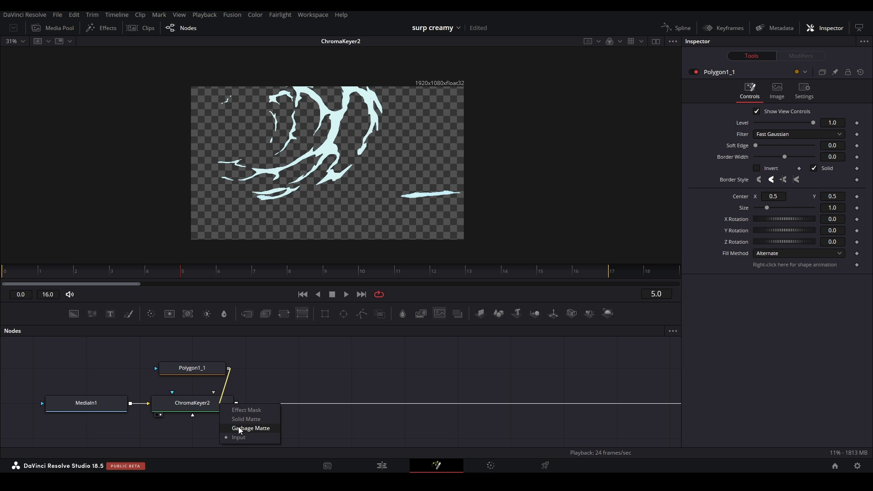
{"action": "left_click", "coordinate": [239, 429]}
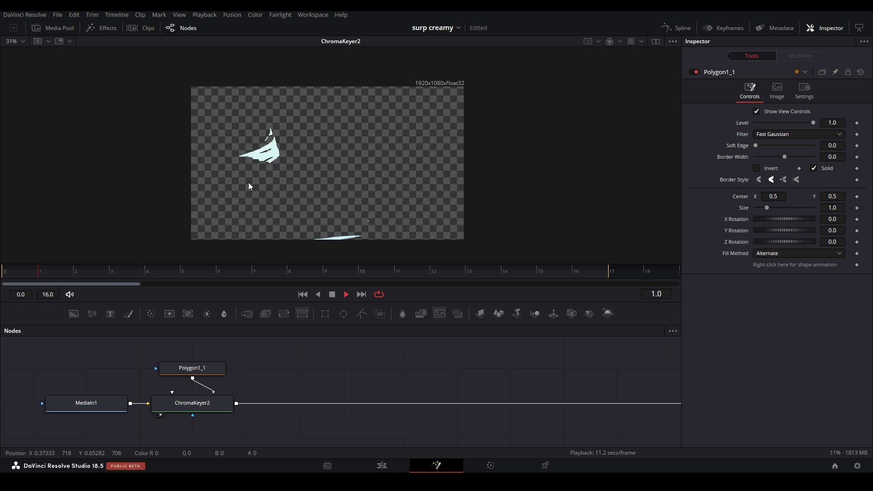
{"action": "key", "text": "space"}
{"action": "left_click_drag", "start_coordinate": [141, 268], "coordinate": [501, 282]}
Step: Disconnect ChromaKeyer2 from MediaOut1 and move the keyer and its polygon above the main node line
{"action": "scroll", "coordinate": [257, 359], "scroll_direction": "down", "scroll_amount": 2}
{"action": "left_click", "coordinate": [470, 391]}
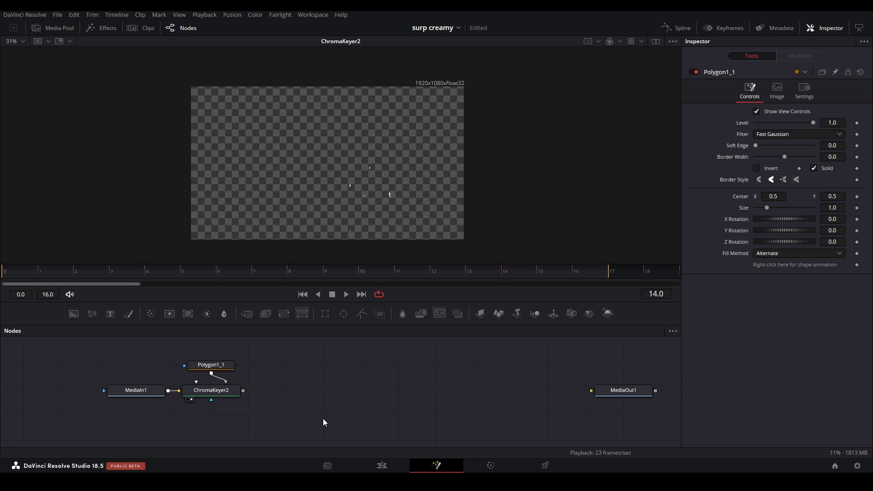
{"action": "left_click_drag", "start_coordinate": [323, 419], "coordinate": [195, 362]}
{"action": "left_click_drag", "start_coordinate": [228, 389], "coordinate": [242, 350]}
{"action": "left_click_drag", "start_coordinate": [289, 371], "coordinate": [311, 400]}
{"action": "left_click_drag", "start_coordinate": [176, 421], "coordinate": [139, 421]}
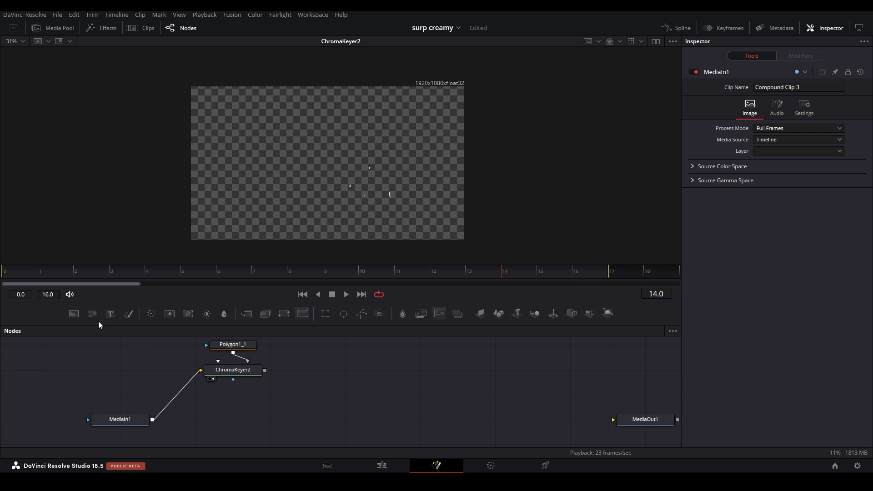
Step: Add a Background node masked by ChromaKeyer2 and color it orange with hue 0.088, saturation 0.88 and value 1.0
{"action": "left_click_drag", "start_coordinate": [74, 313], "coordinate": [310, 370]}
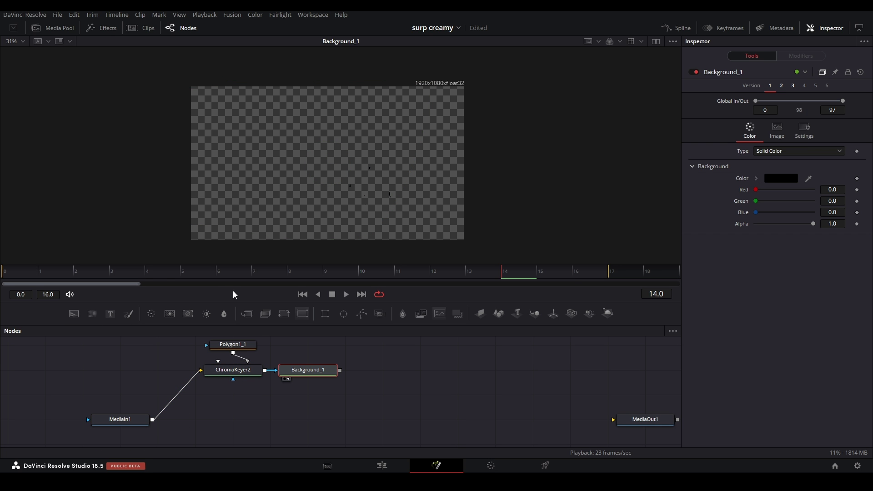
{"action": "left_click", "coordinate": [166, 275]}
{"action": "left_click", "coordinate": [756, 178]}
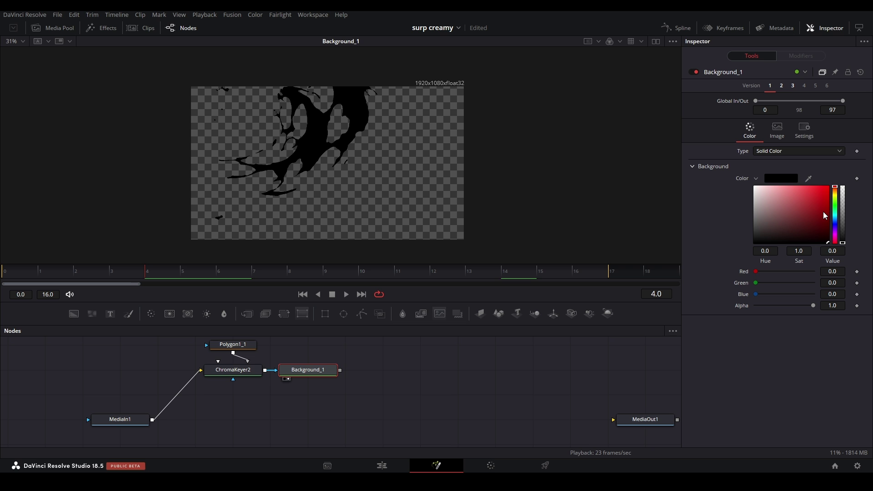
{"action": "left_click_drag", "start_coordinate": [837, 200], "coordinate": [835, 192]}
{"action": "left_click", "coordinate": [820, 186]}
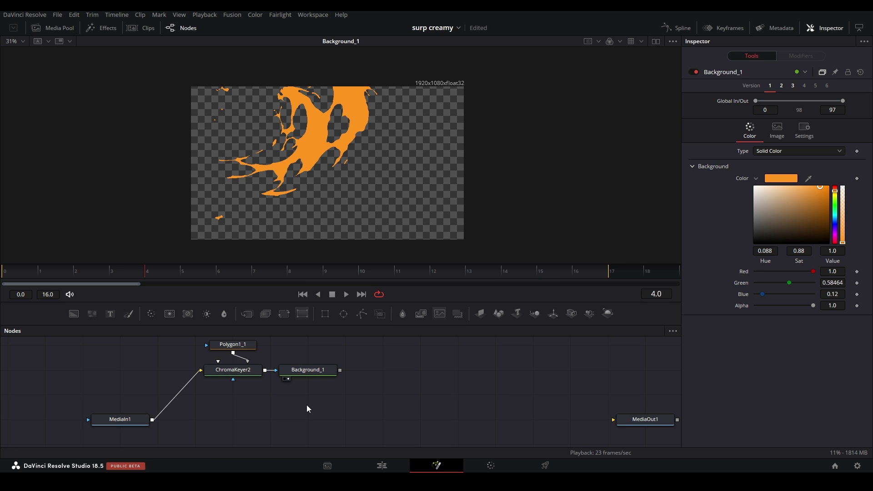
Step: Add a Merge node compositing Background_1 over MediaIn1 and connect its output to MediaOut1
{"action": "scroll", "coordinate": [306, 405], "scroll_direction": "down", "scroll_amount": 1}
{"action": "key", "text": "ctrl+m"}
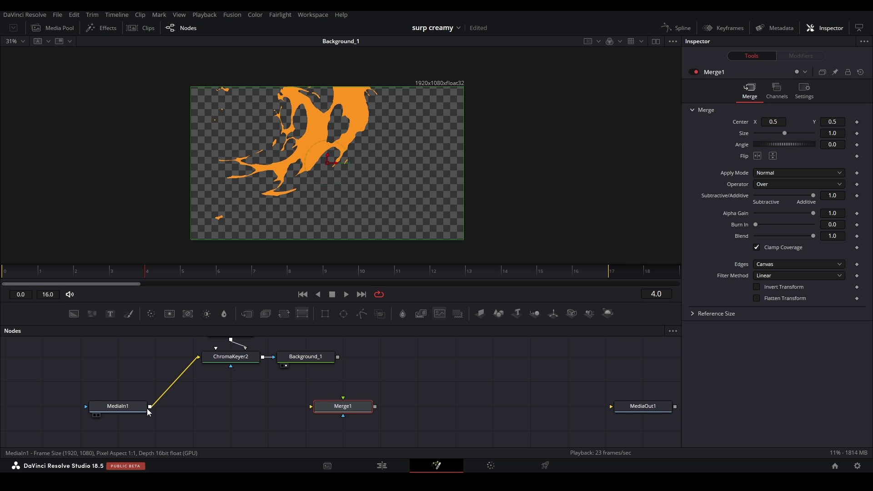
{"action": "left_click_drag", "start_coordinate": [149, 406], "coordinate": [339, 407]}
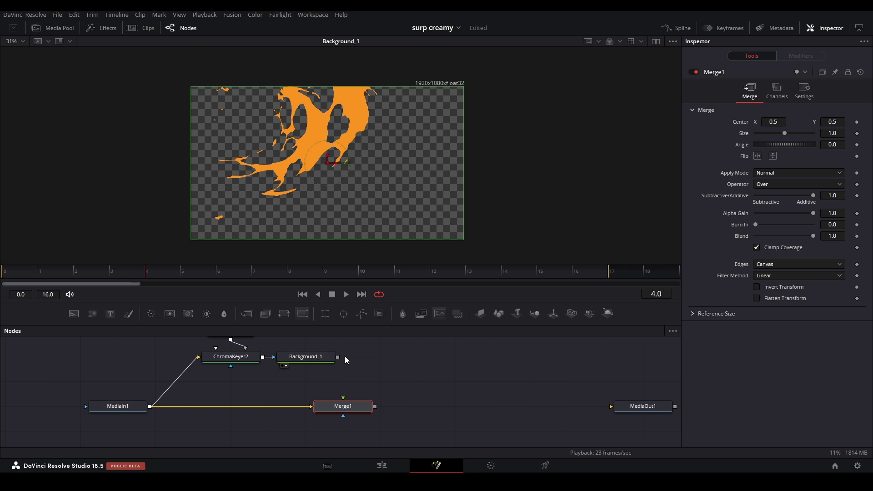
{"action": "left_click_drag", "start_coordinate": [337, 357], "coordinate": [631, 409]}
{"action": "key", "text": "2"}
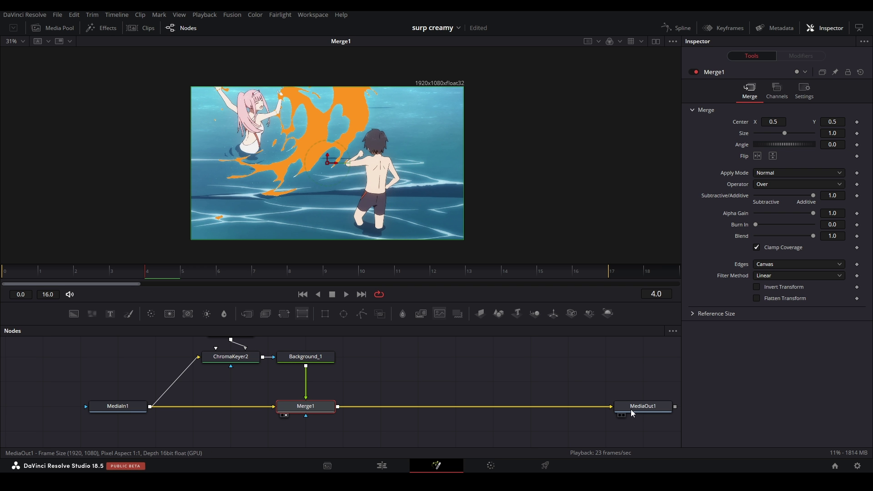
Step: View MediaOut1 and play through the clip to review the orange splash over the footage
{"action": "left_click", "coordinate": [631, 409]}
{"action": "key", "text": "2"}
{"action": "key", "text": "space"}
{"action": "scroll", "coordinate": [304, 130], "scroll_direction": "up", "scroll_amount": 2}
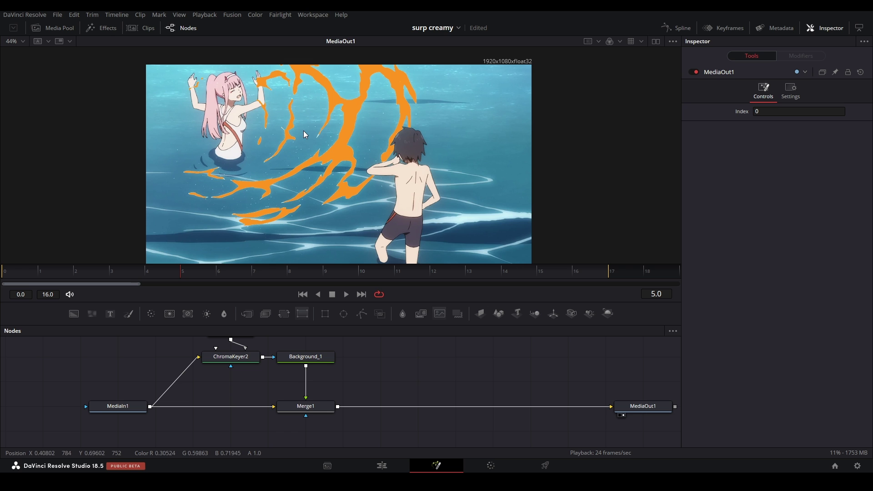
{"action": "left_click_drag", "start_coordinate": [313, 272], "coordinate": [116, 280]}
Step: Insert a Time Speed node between Background_1 and Merge1 and set its delay to 1
{"action": "scroll", "coordinate": [366, 368], "scroll_direction": "up", "scroll_amount": 1}
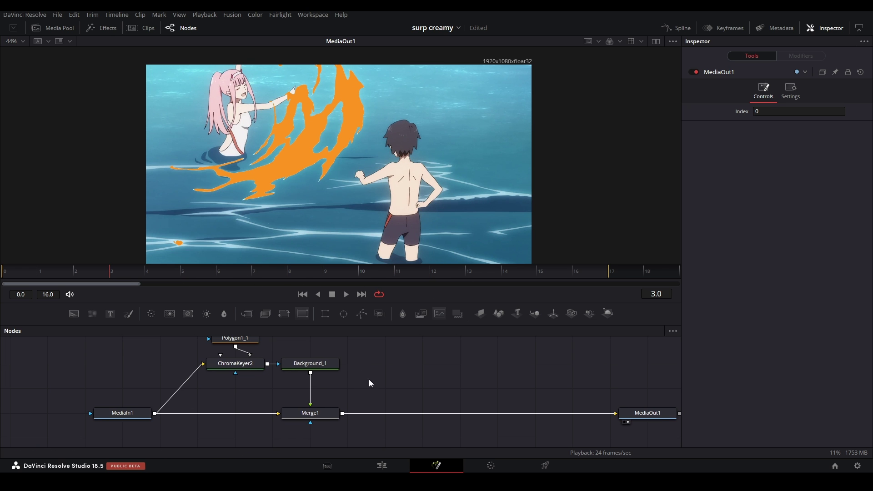
{"action": "left_click", "coordinate": [322, 375]}
{"action": "key", "text": "shift+space"}
{"action": "type", "text": "timesp"}
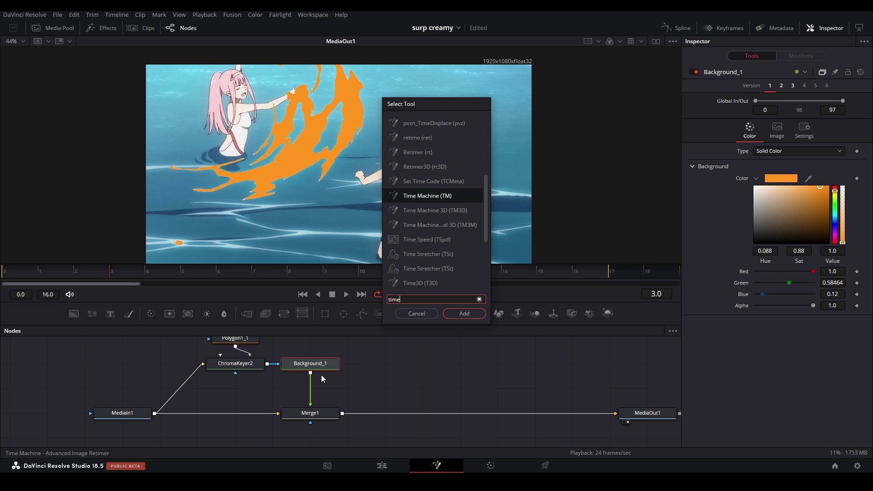
{"action": "key", "text": "Return"}
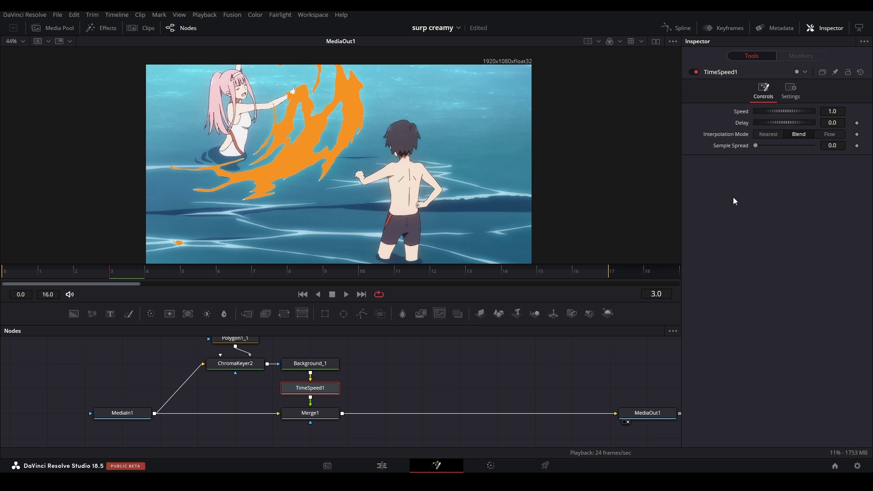
{"action": "type", "text": "1"}
{"action": "key", "text": "Return"}
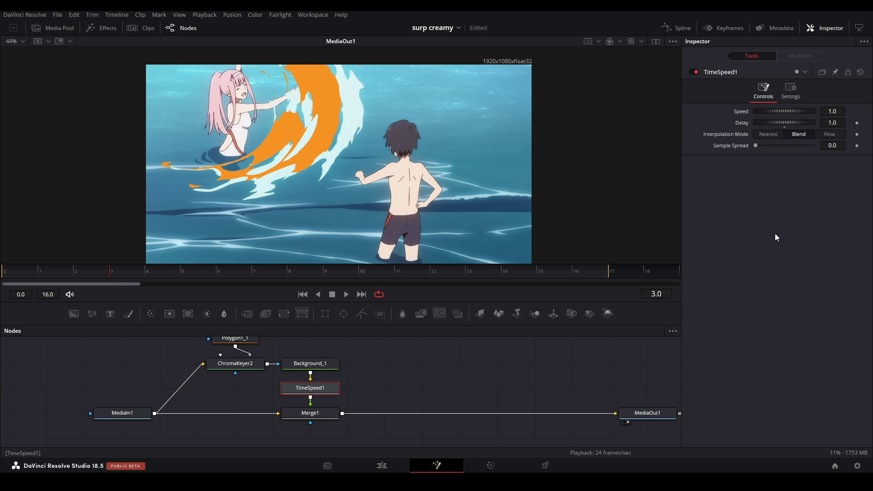
Step: Play through the clip from the start to review the orange splash trailing the original water
{"action": "left_click", "coordinate": [23, 270]}
{"action": "key", "text": "space"}
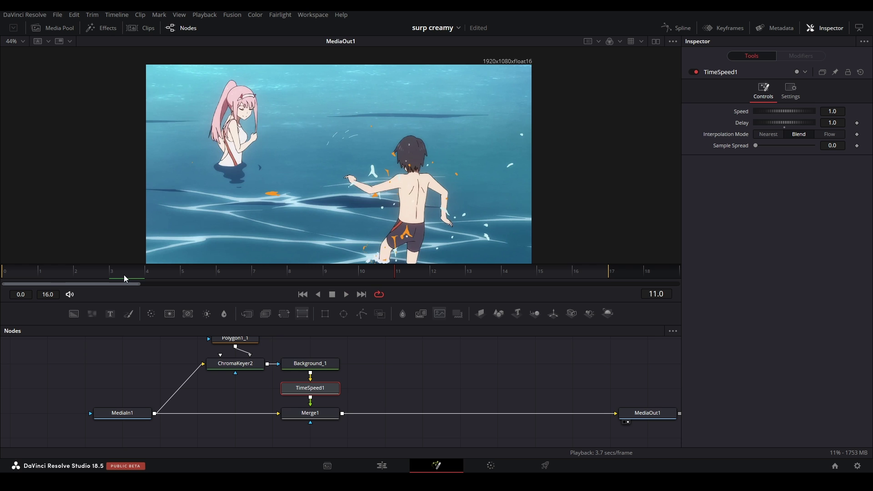
{"action": "left_click", "coordinate": [39, 275]}
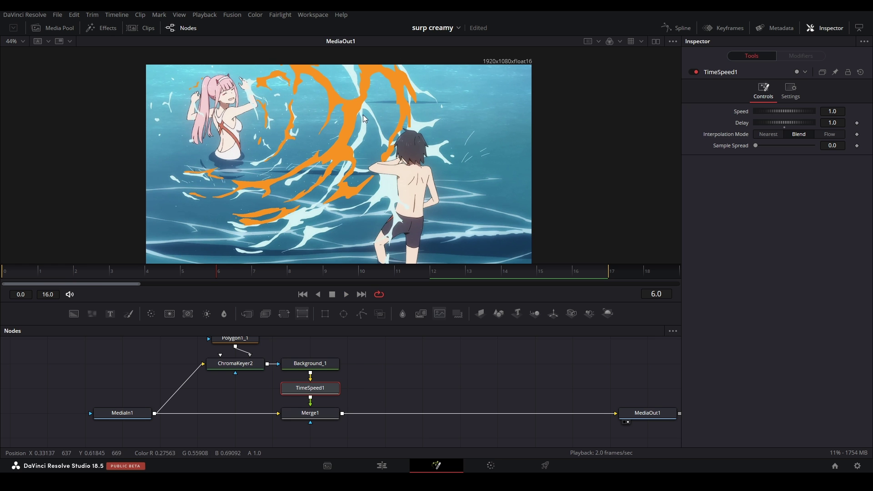
Step: Move Polygon1_1, ChromaKeyer2, Background_1 and TimeSpeed1 up together to make room above Merge1
{"action": "scroll", "coordinate": [292, 386], "scroll_direction": "up", "scroll_amount": 1}
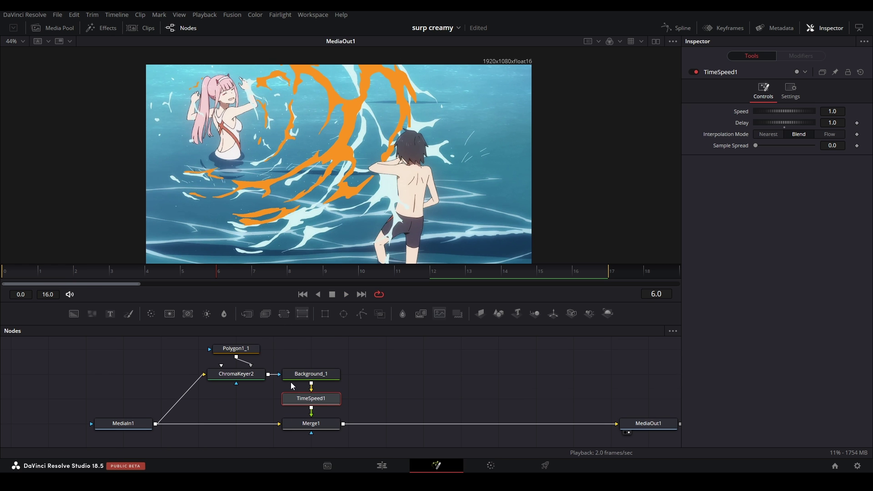
{"action": "scroll", "coordinate": [288, 380], "scroll_direction": "down", "scroll_amount": 2}
{"action": "scroll", "coordinate": [301, 366], "scroll_direction": "up", "scroll_amount": 2}
{"action": "left_click_drag", "start_coordinate": [200, 345], "coordinate": [329, 403]}
{"action": "scroll", "coordinate": [331, 406], "scroll_direction": "down", "scroll_amount": 1}
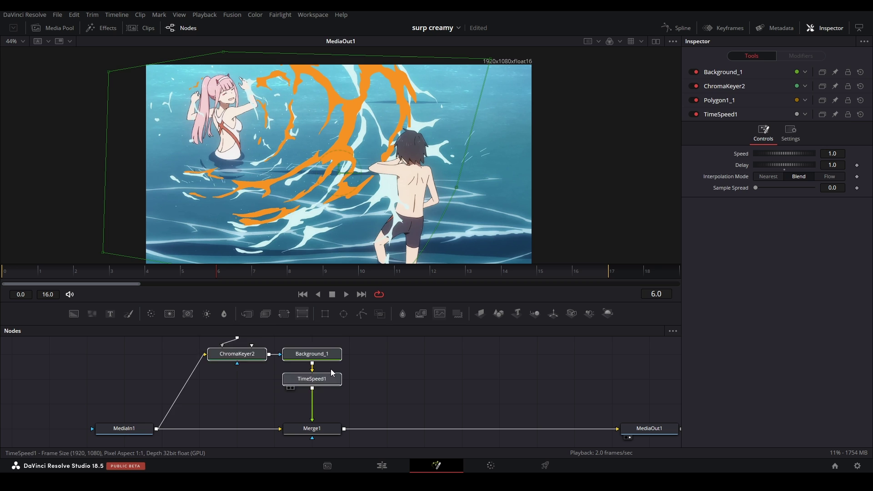
Step: Duplicate TimeSpeed1 and merge the copy over TimeSpeed1's output through a new Merge node ahead of Merge1
{"action": "left_click", "coordinate": [328, 379]}
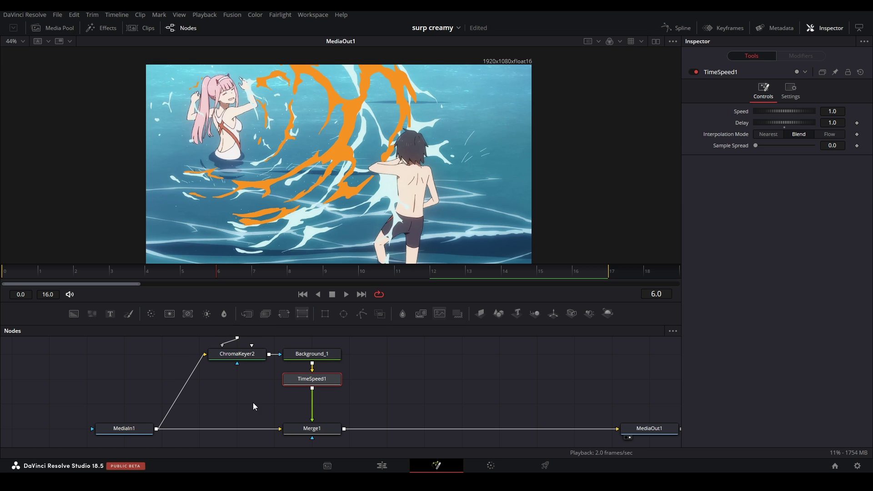
{"action": "key", "text": "ctrl+v"}
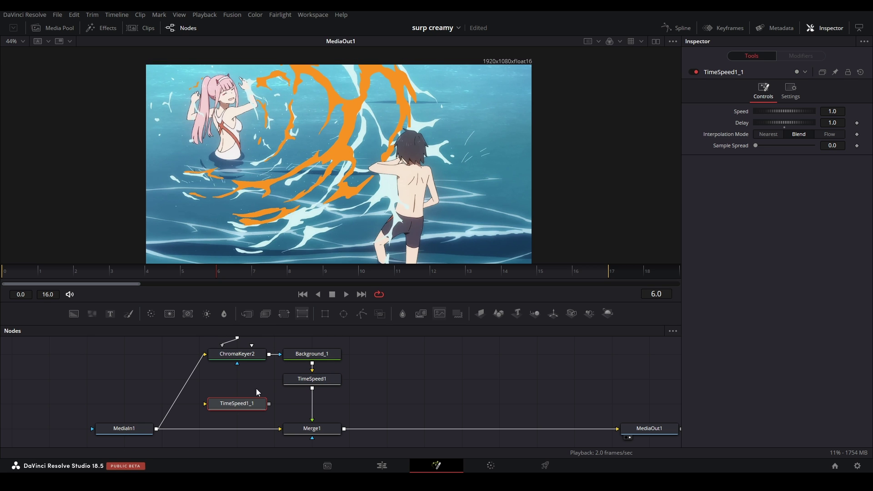
{"action": "left_click_drag", "start_coordinate": [270, 403], "coordinate": [312, 403]}
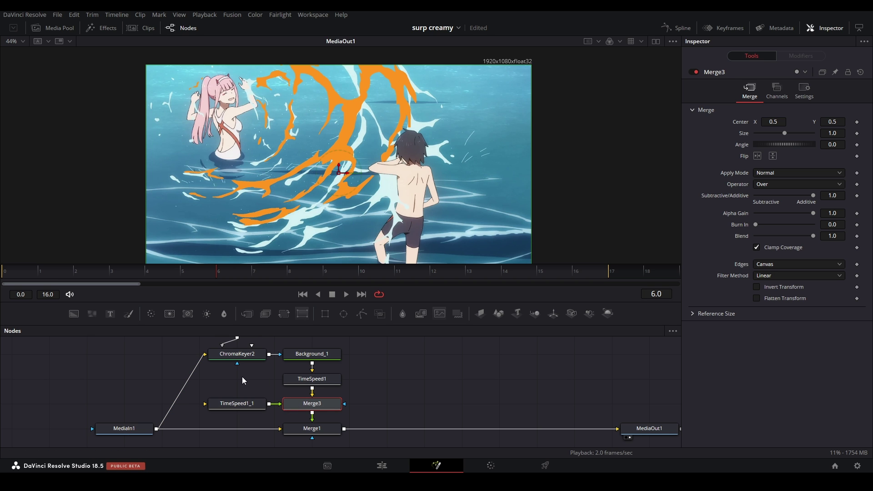
Step: Duplicate Background_1 between ChromaKeyer2 and TimeSpeed1_1, masked by the keyer, and set TimeSpeed1_1's delay to 2
{"action": "left_click", "coordinate": [305, 359]}
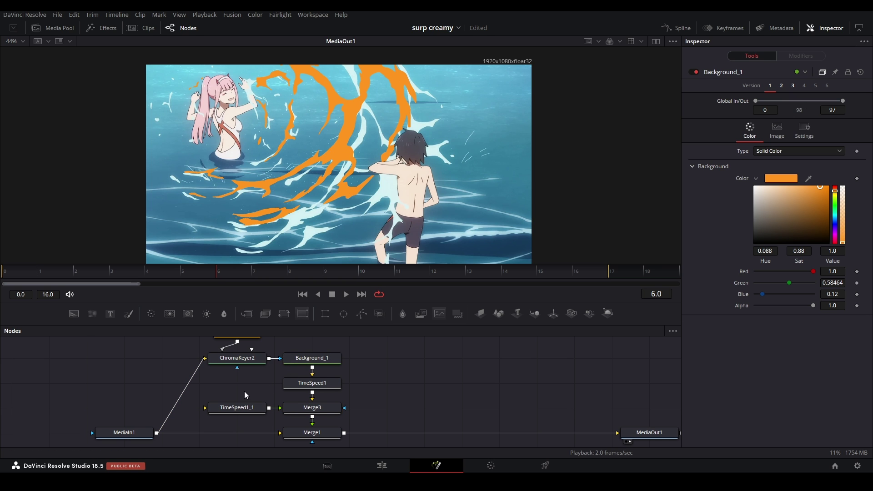
{"action": "key", "text": "ctrl+v"}
{"action": "left_click_drag", "start_coordinate": [269, 358], "coordinate": [252, 410]}
{"action": "left_click", "coordinate": [253, 409]}
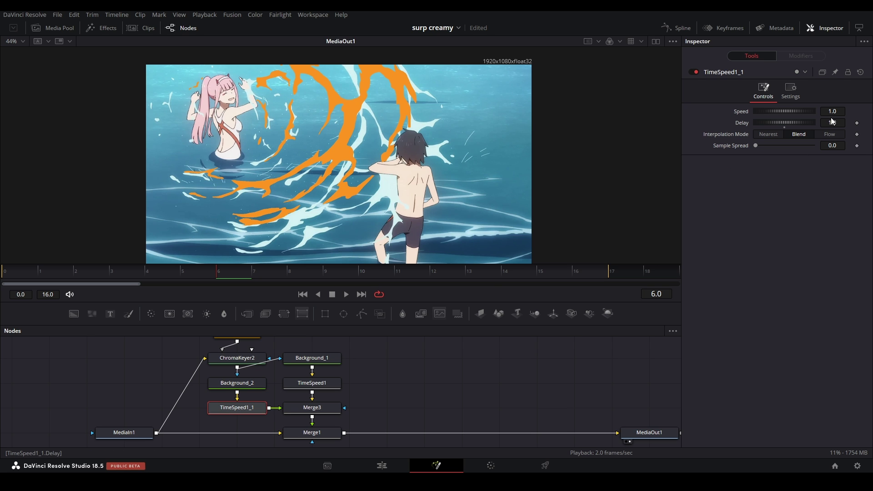
Step: Recolor Background_2 to a muted dark blue with hue 0.648, saturation 0.337 and value 0.417
{"action": "left_click", "coordinate": [235, 386]}
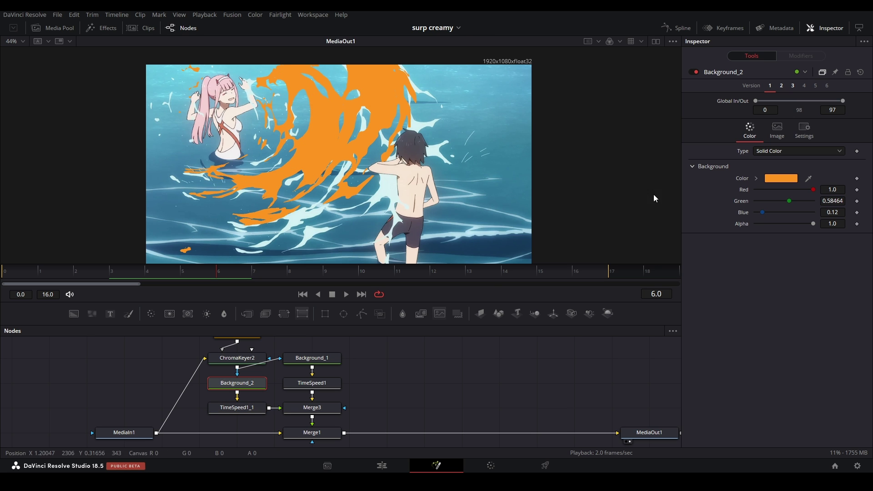
{"action": "left_click", "coordinate": [756, 178]}
{"action": "left_click", "coordinate": [834, 223]}
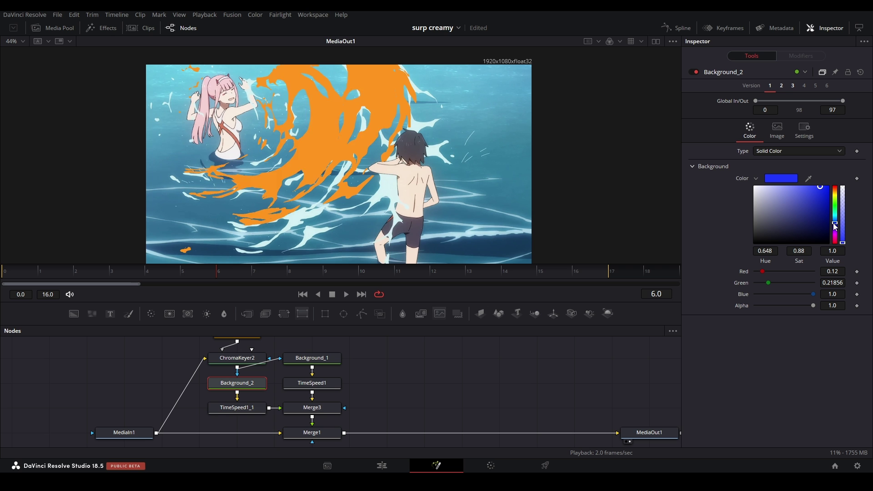
{"action": "left_click_drag", "start_coordinate": [817, 196], "coordinate": [785, 219]}
{"action": "left_click", "coordinate": [779, 219]}
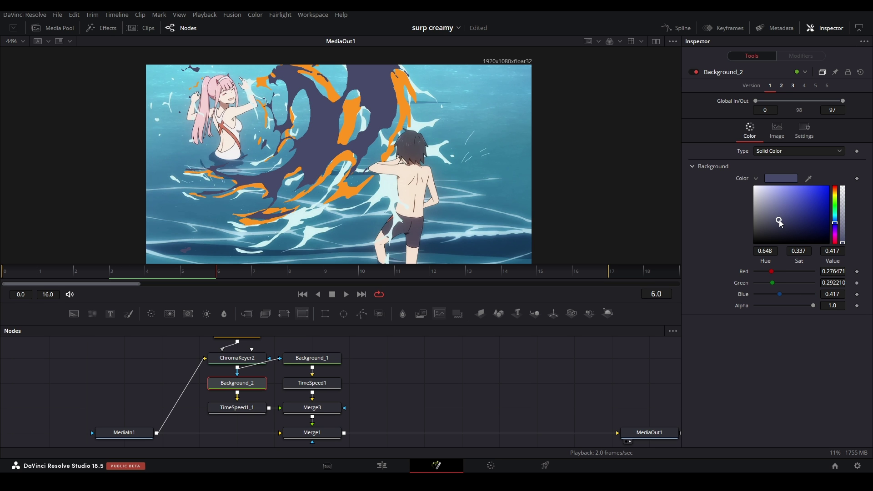
Step: Play and scrub through the clip to review the two-color splash, and save the project
{"action": "left_click", "coordinate": [422, 375]}
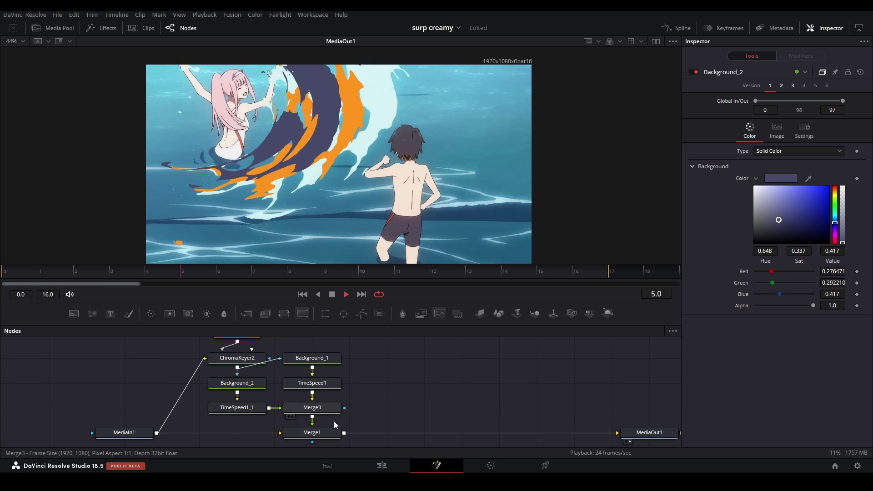
{"action": "left_click", "coordinate": [335, 437]}
{"action": "key", "text": "ctrl+s"}
{"action": "left_click_drag", "start_coordinate": [93, 271], "coordinate": [217, 272]}
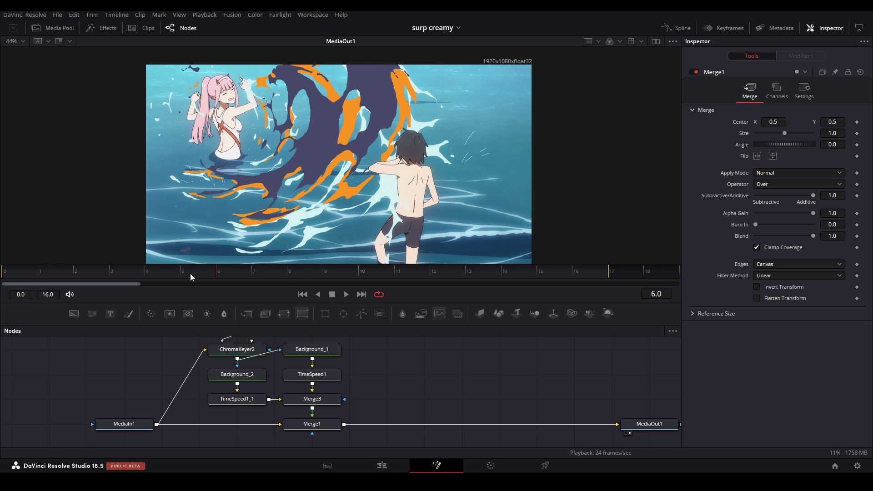
Step: Insert a Merge node between Merge3 and Merge1, feed ChromaKeyer2 into its foreground, and scrub to check it
{"action": "mouse_move", "coordinate": [386, 405]}
{"action": "left_mouse_down"}
{"action": "mouse_move", "coordinate": [245, 407]}
{"action": "mouse_move", "coordinate": [86, 352]}
{"action": "mouse_move", "coordinate": [53, 326]}
{"action": "left_mouse_up"}
{"action": "mouse_move", "coordinate": [197, 430]}
{"action": "left_mouse_down"}
{"action": "mouse_move", "coordinate": [205, 384]}
{"action": "mouse_move", "coordinate": [208, 436]}
{"action": "left_mouse_up"}
{"action": "key", "text": "m"}
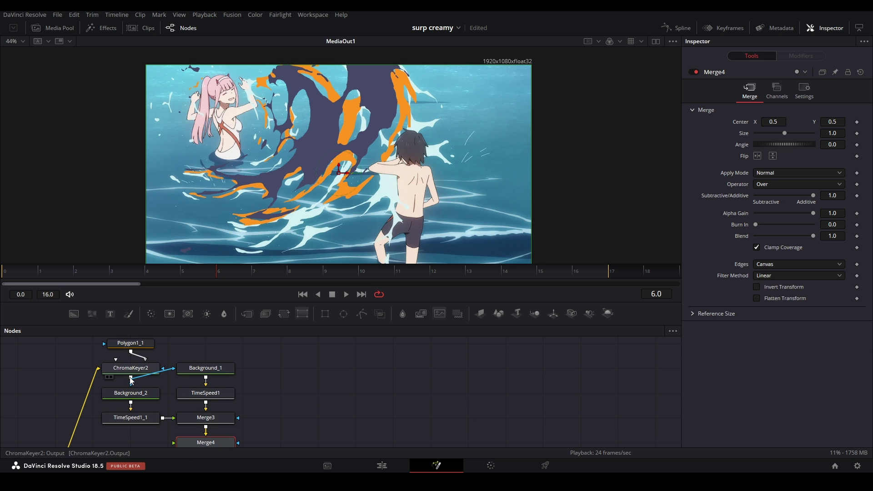
{"action": "left_click_drag", "start_coordinate": [130, 376], "coordinate": [174, 418]}
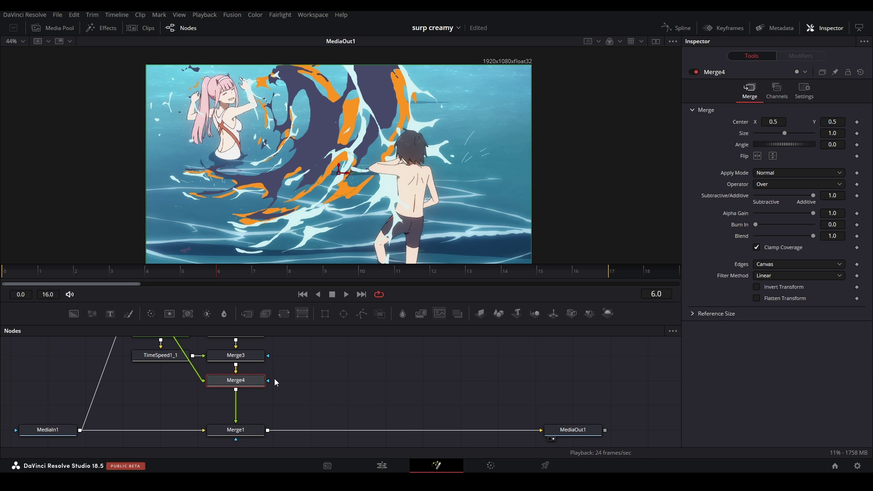
{"action": "left_click", "coordinate": [100, 273]}
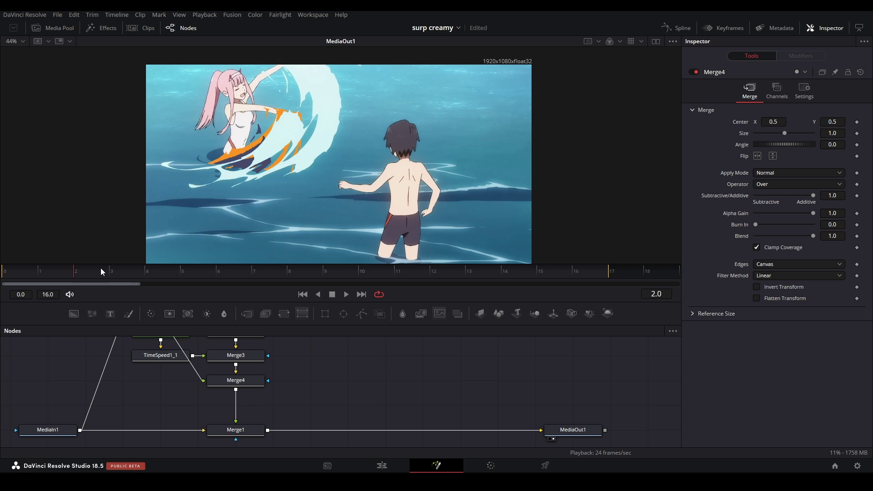
{"action": "left_click_drag", "start_coordinate": [143, 266], "coordinate": [182, 268]}
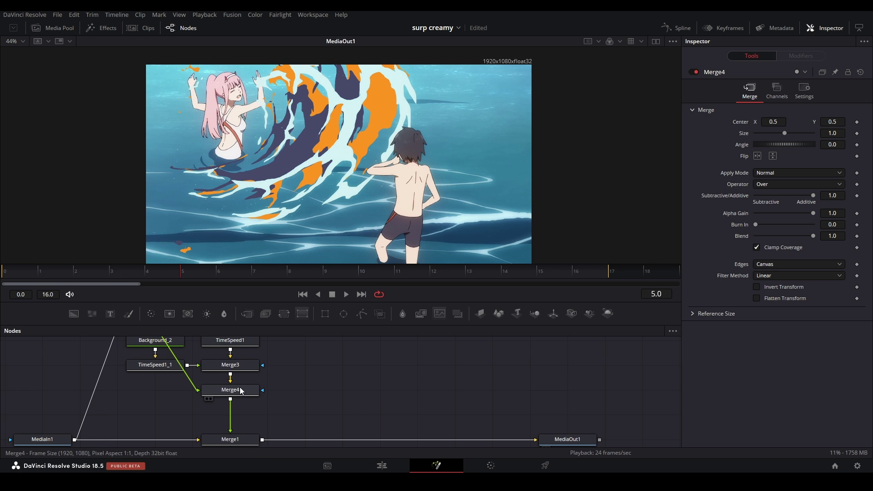
Step: Swap the foreground and background inputs of Merge3 to put the orange splash over the blue one
{"action": "left_click", "coordinate": [240, 367]}
{"action": "left_click_drag", "start_coordinate": [259, 388], "coordinate": [271, 401]}
{"action": "key", "text": "ctrl+t"}
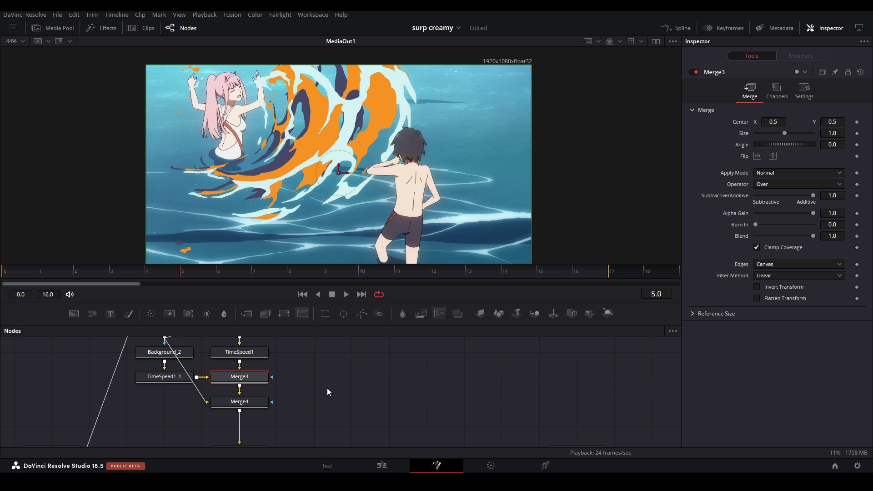
{"action": "left_click_drag", "start_coordinate": [326, 390], "coordinate": [336, 400]}
Step: Try swapping the inputs of Merge4 and Merge3 to compare the layer order of the splashes
{"action": "left_click_drag", "start_coordinate": [94, 265], "coordinate": [150, 273]}
{"action": "left_click", "coordinate": [256, 415]}
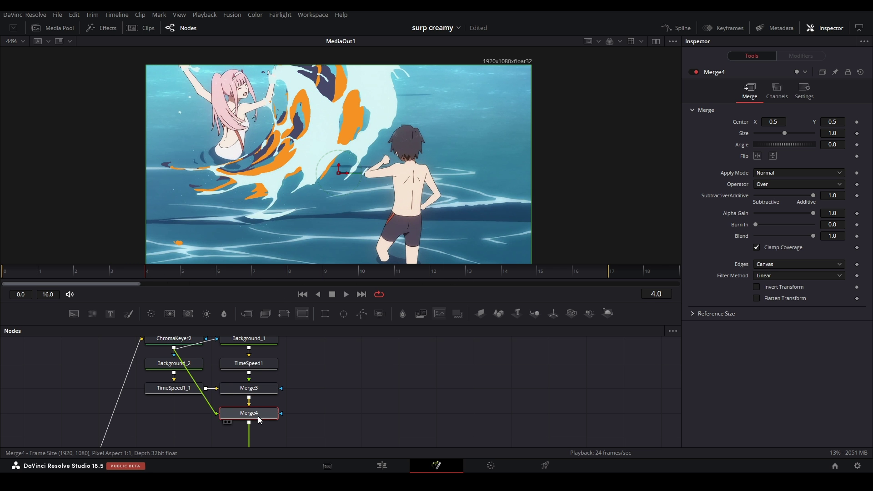
{"action": "left_click", "coordinate": [254, 393]}
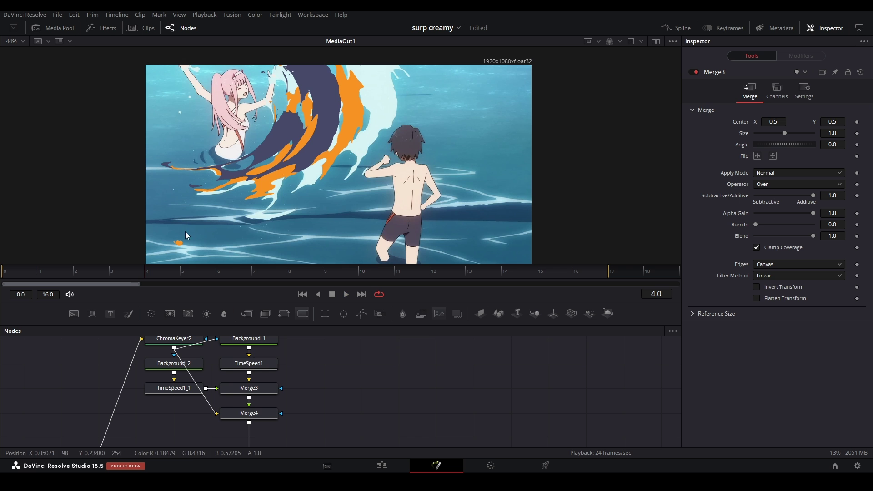
{"action": "left_click", "coordinate": [258, 415]}
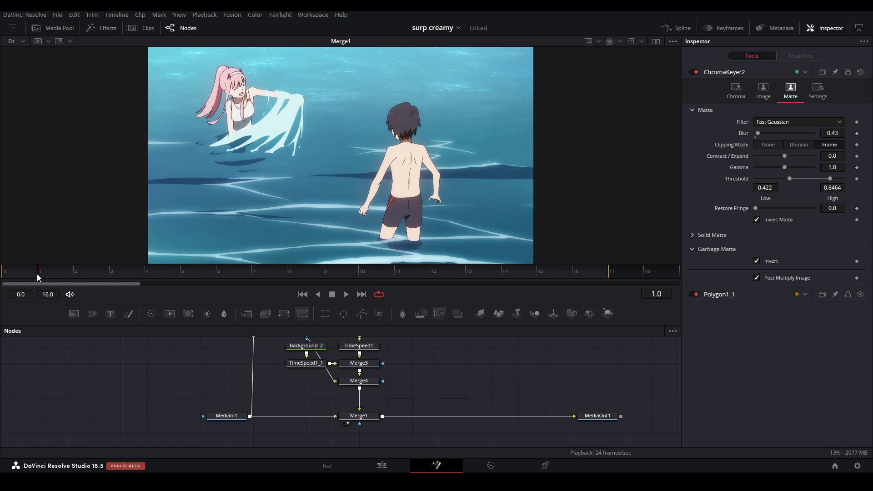
Step: Scrub the first frames of Merge1 and TimeSpeed1_1 to examine where the delayed splash starts
{"action": "left_click_drag", "start_coordinate": [37, 273], "coordinate": [92, 280]}
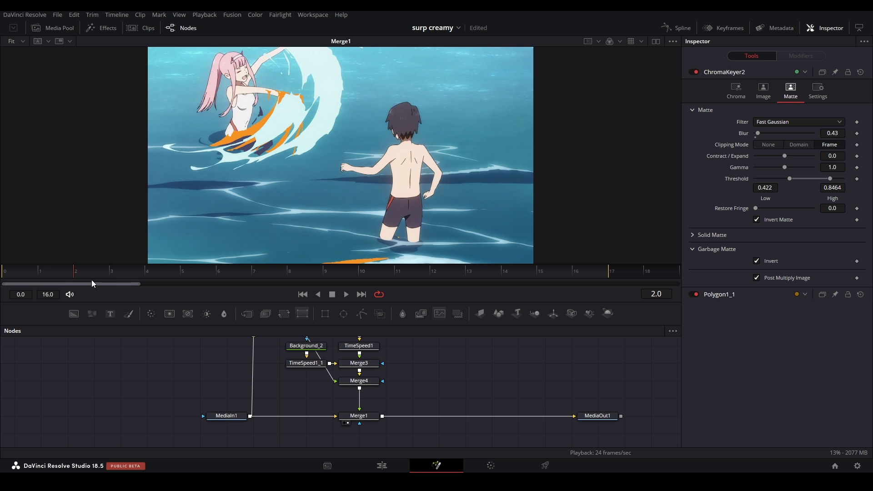
{"action": "scroll", "coordinate": [281, 348], "scroll_direction": "up", "scroll_amount": 2}
{"action": "left_click", "coordinate": [300, 390]}
{"action": "key", "text": "1"}
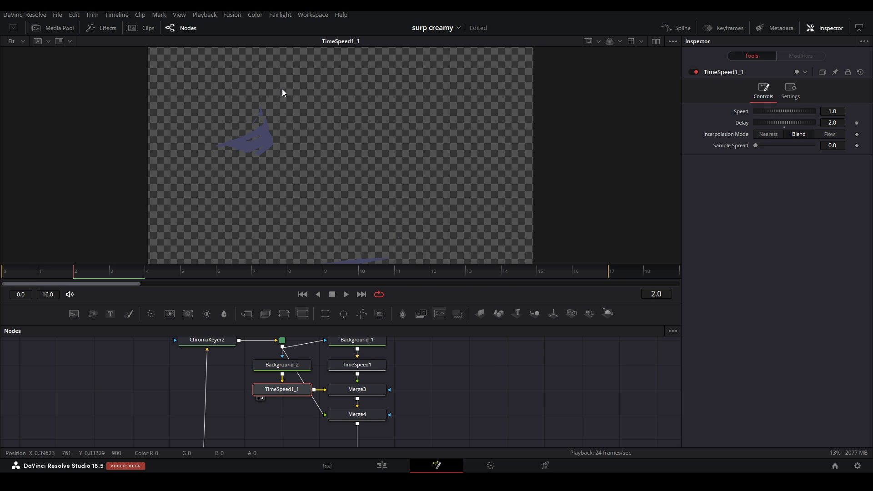
{"action": "left_click", "coordinate": [39, 277]}
{"action": "left_click", "coordinate": [89, 273]}
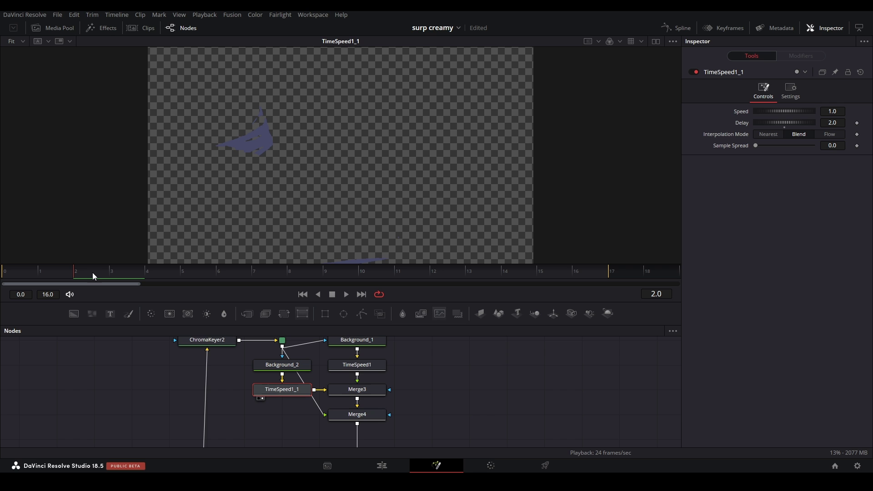
Step: Move Background_2 and TimeSpeed1_1 away from Merge3 to make room for a node between them
{"action": "mouse_move", "coordinate": [299, 418]}
{"action": "left_mouse_down"}
{"action": "mouse_move", "coordinate": [337, 438]}
{"action": "mouse_move", "coordinate": [295, 412]}
{"action": "left_mouse_up"}
{"action": "left_click_drag", "start_coordinate": [258, 428], "coordinate": [251, 397]}
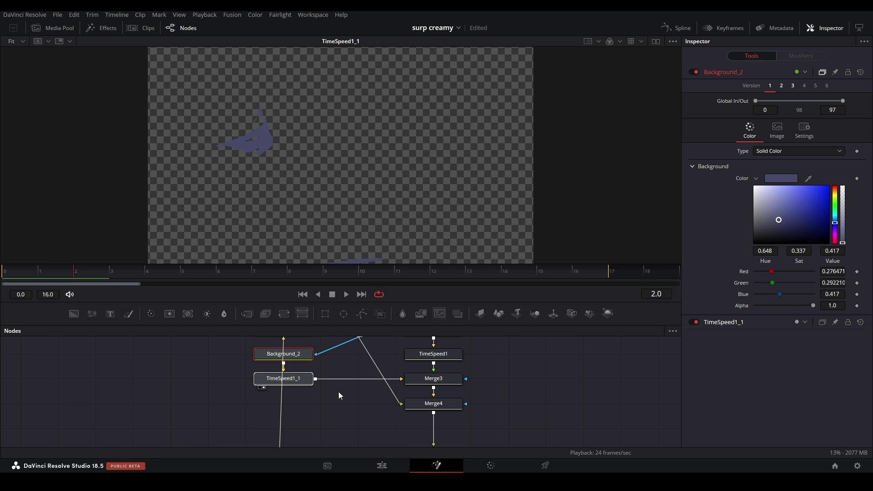
Step: Try a pj_OpacityMaskingTool node between TimeSpeed1_1 and Merge3, and delete it
{"action": "left_click", "coordinate": [303, 383]}
{"action": "key", "text": "shift+space"}
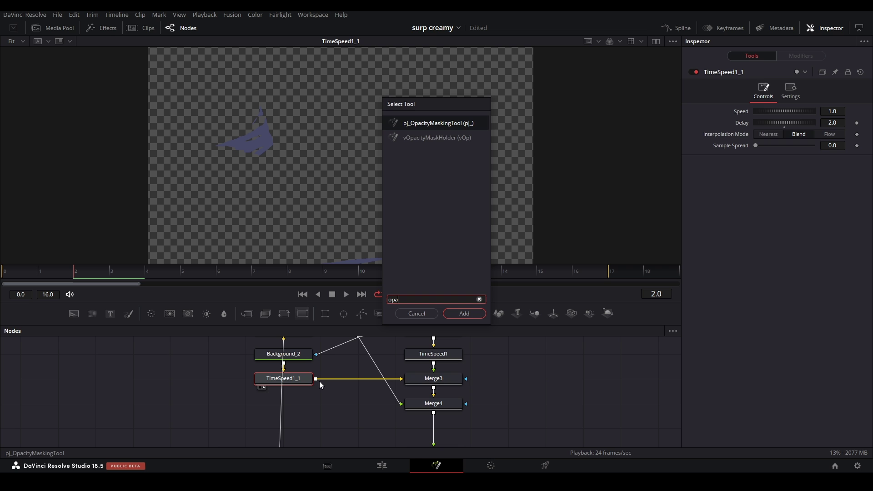
{"action": "key", "text": "Return"}
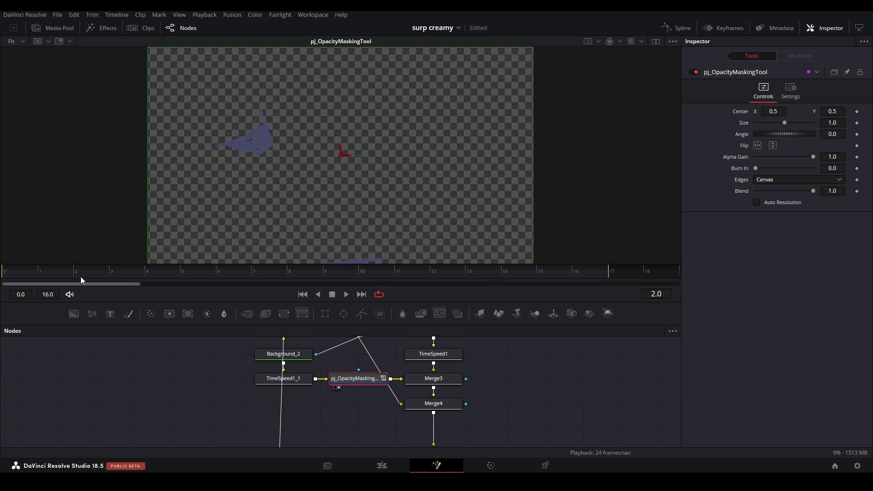
{"action": "key", "text": "Delete"}
Step: Add a Background and a Merge node between TimeSpeed1_1 and Merge3, connecting the delayed splash over the new background
{"action": "left_click", "coordinate": [310, 376]}
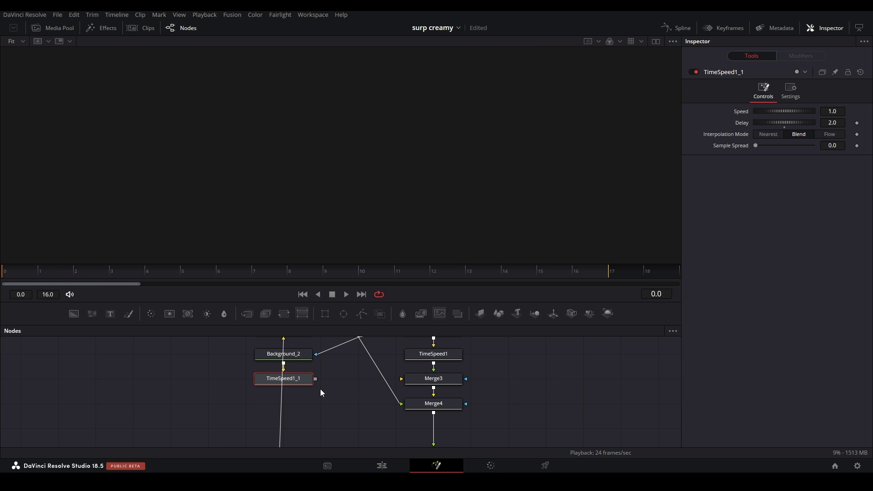
{"action": "left_click_drag", "start_coordinate": [83, 314], "coordinate": [327, 400]}
{"action": "key", "text": "m"}
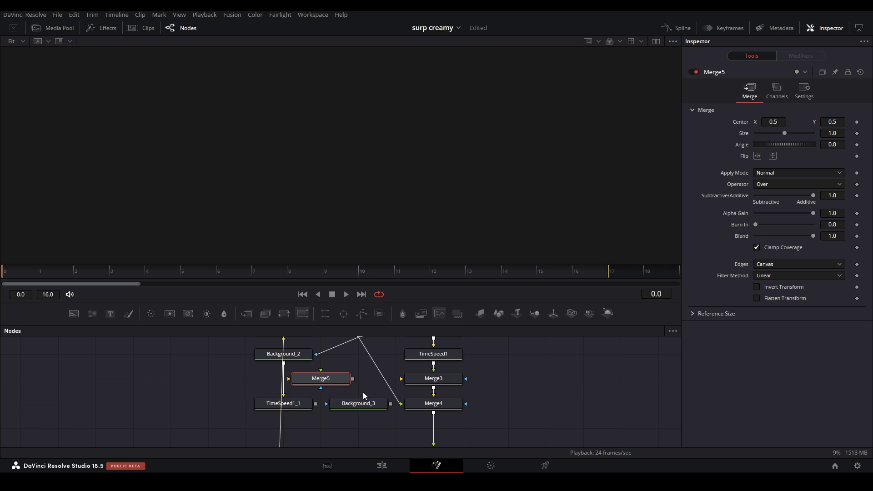
{"action": "left_click_drag", "start_coordinate": [301, 407], "coordinate": [318, 387]}
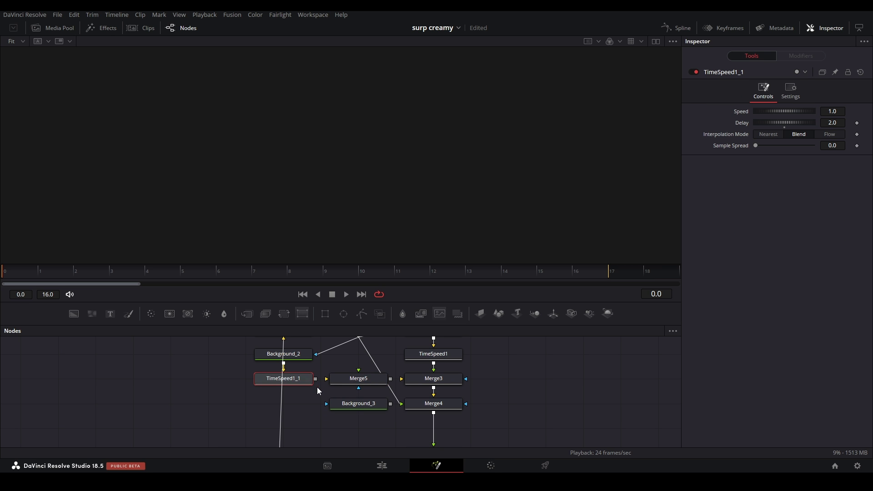
{"action": "left_click", "coordinate": [370, 393]}
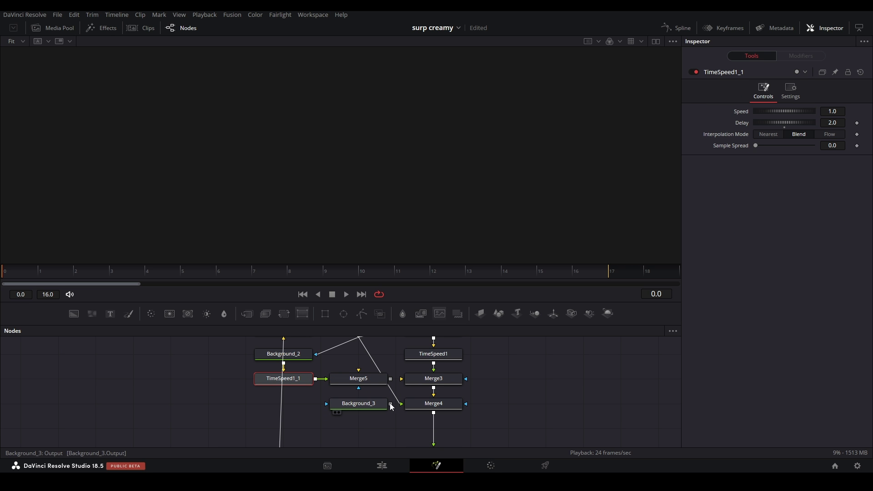
{"action": "left_click_drag", "start_coordinate": [401, 382], "coordinate": [402, 378]}
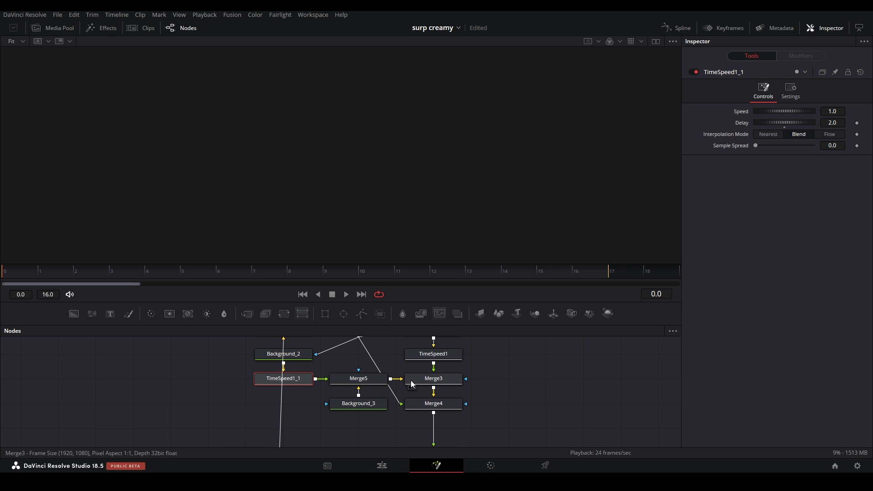
Step: Make Background_3 fully transparent and check the delayed splash in Merge5 up to frame 9
{"action": "left_click", "coordinate": [364, 405]}
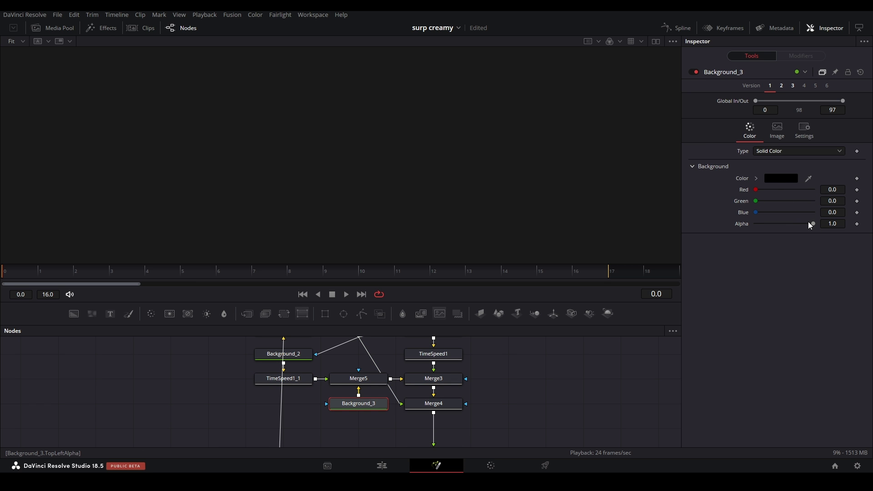
{"action": "left_click_drag", "start_coordinate": [811, 223], "coordinate": [751, 226]}
{"action": "left_click_drag", "start_coordinate": [367, 378], "coordinate": [133, 235]}
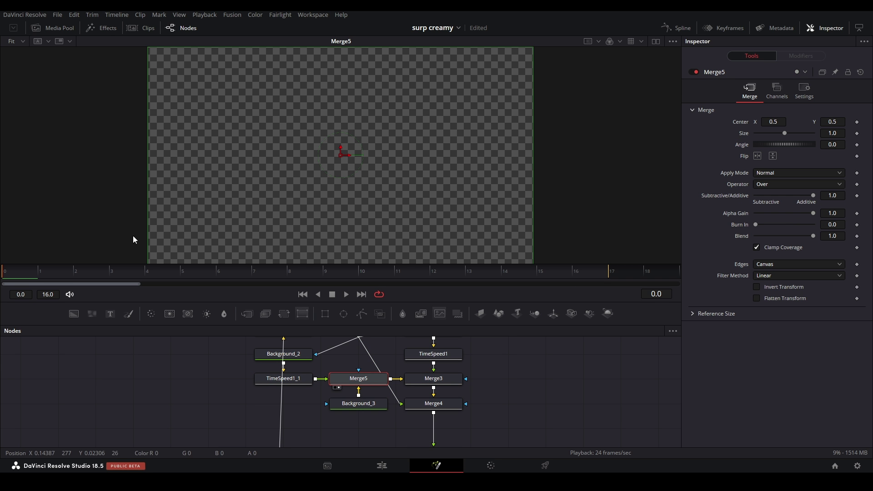
{"action": "left_click_drag", "start_coordinate": [26, 270], "coordinate": [324, 257]}
Step: Show Merge1 in the viewer and scrub through its frames to examine the orange and dark blue splash trails
{"action": "left_click", "coordinate": [438, 382]}
{"action": "scroll", "coordinate": [443, 401], "scroll_direction": "down", "scroll_amount": 3}
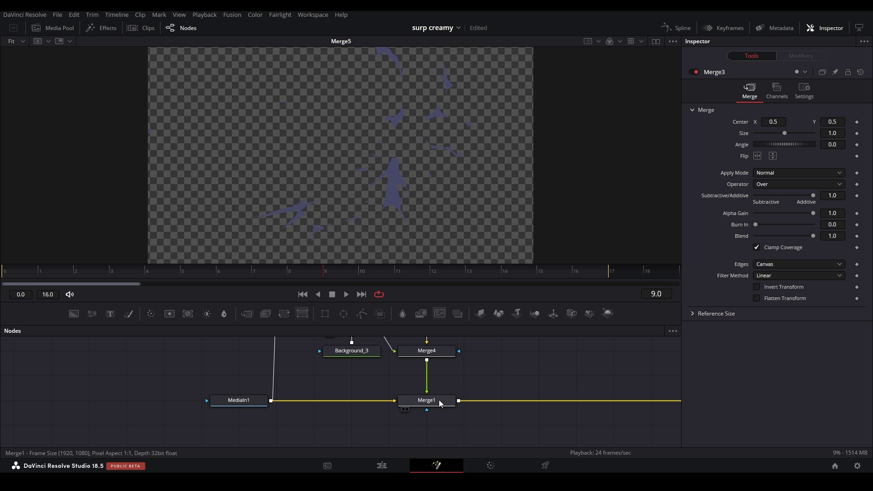
{"action": "left_click", "coordinate": [440, 403]}
{"action": "key", "text": "1"}
{"action": "left_click_drag", "start_coordinate": [43, 277], "coordinate": [324, 271]}
{"action": "scroll", "coordinate": [352, 382], "scroll_direction": "down", "scroll_amount": 5}
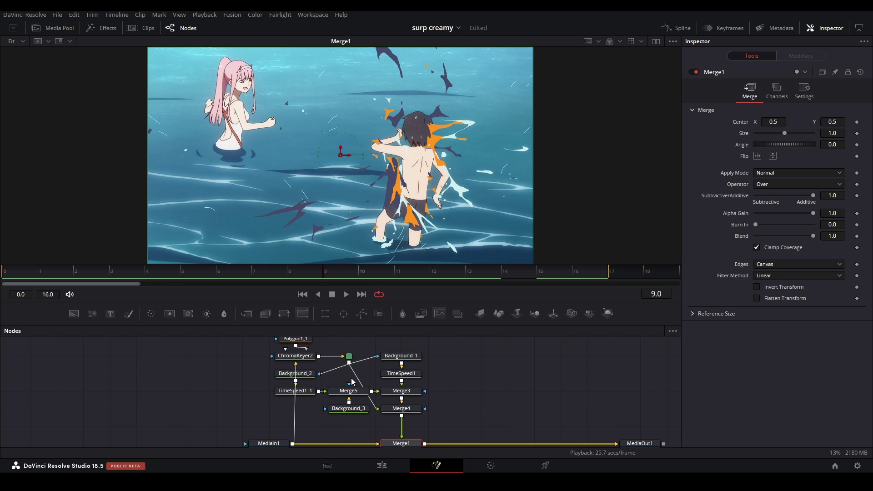
{"action": "left_click_drag", "start_coordinate": [352, 378], "coordinate": [340, 393]}
{"action": "left_click_drag", "start_coordinate": [142, 278], "coordinate": [230, 279]}
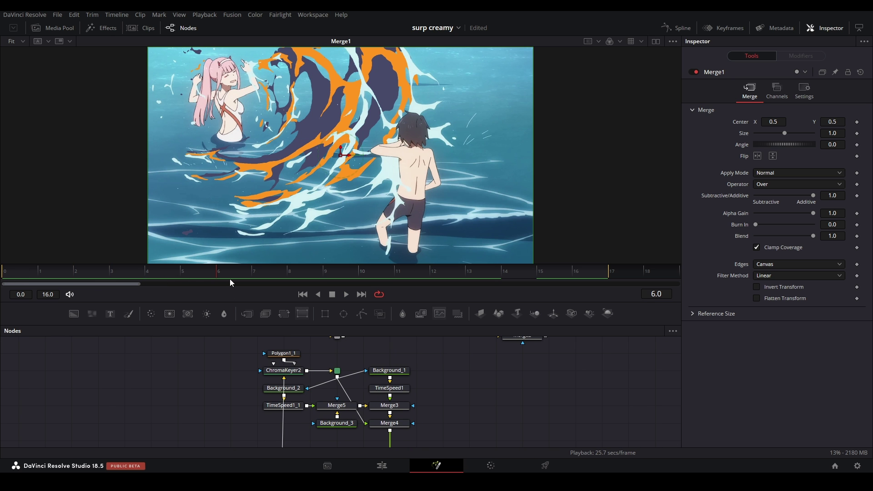
Step: Move MediaIn1 and ChromaKeyer2 with its polygon mask aside, and disconnect the keyer from the splash router
{"action": "left_click_drag", "start_coordinate": [289, 380], "coordinate": [390, 356]}
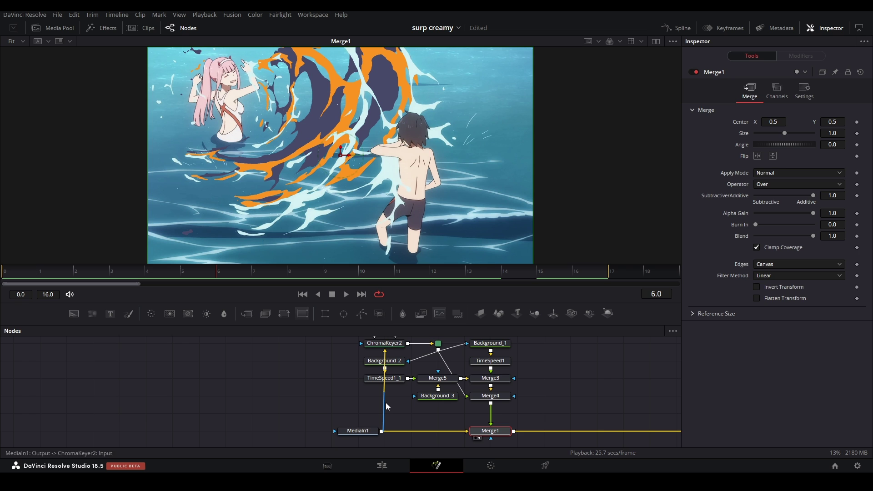
{"action": "left_click_drag", "start_coordinate": [358, 434], "coordinate": [226, 434]}
{"action": "left_click", "coordinate": [352, 351]}
{"action": "left_click_drag", "start_coordinate": [351, 351], "coordinate": [100, 403]}
{"action": "key", "text": "ctrl+z"}
{"action": "left_click", "coordinate": [395, 386]}
{"action": "left_click", "coordinate": [362, 368]}
{"action": "left_click", "coordinate": [292, 378]}
Step: Add a circle shape with its render and transform nodes, and feed it into the router as a test source
{"action": "key", "text": "shift+space"}
{"action": "type", "text": "circle"}
{"action": "key", "text": "Return"}
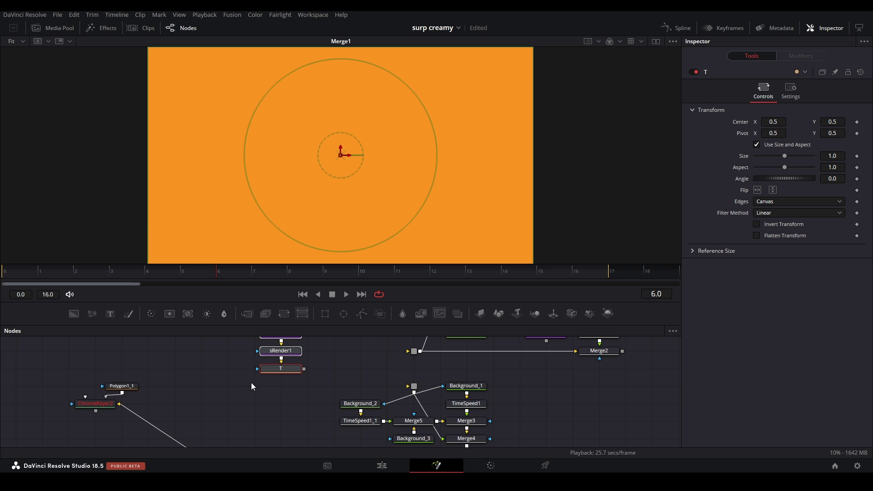
{"action": "left_click_drag", "start_coordinate": [281, 375], "coordinate": [330, 357]}
{"action": "left_click", "coordinate": [2, 272]}
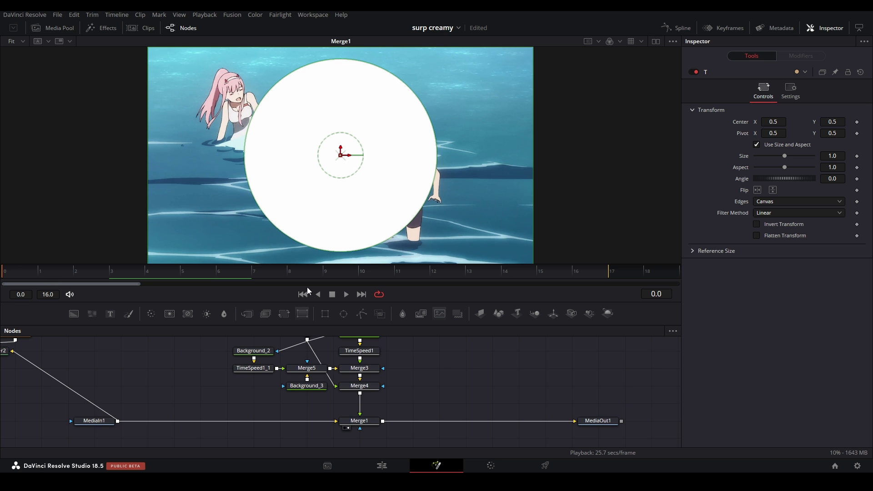
Step: Scale the circle to 0.28 and keyframe its center X from 0.125 at frame 0 to 0.822 at frame 16
{"action": "left_click_drag", "start_coordinate": [832, 159], "coordinate": [661, 170]}
{"action": "left_click_drag", "start_coordinate": [340, 155], "coordinate": [196, 158]}
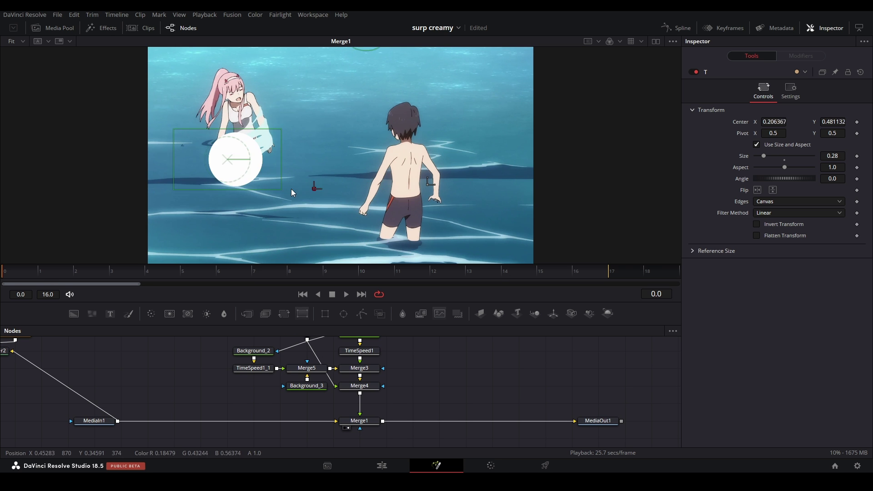
{"action": "left_click", "coordinate": [857, 122]}
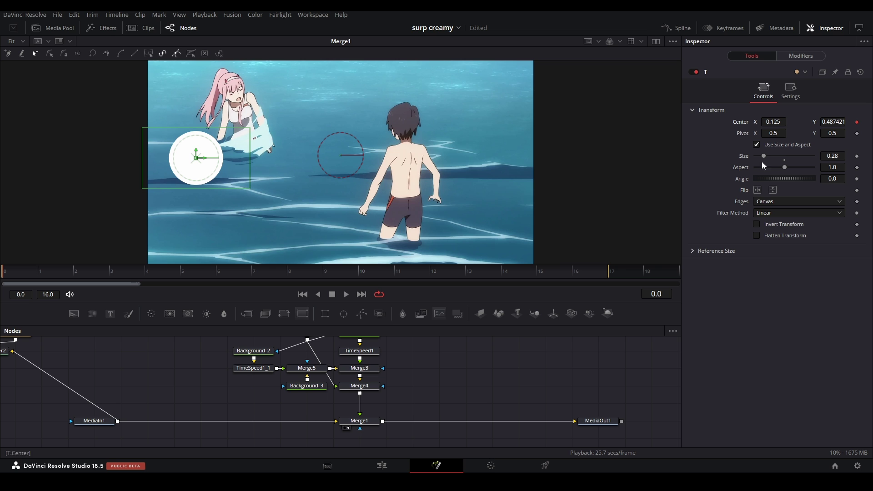
{"action": "left_click", "coordinate": [573, 268]}
{"action": "left_click", "coordinate": [856, 123]}
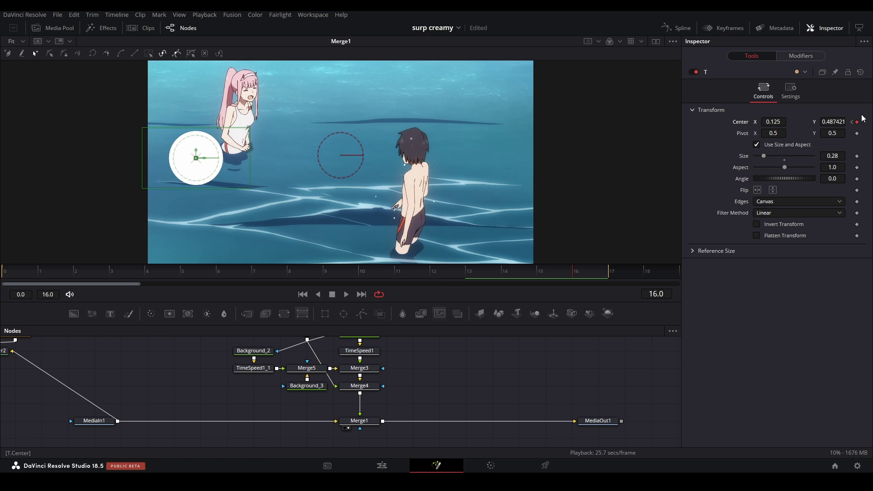
{"action": "left_click_drag", "start_coordinate": [772, 123], "coordinate": [823, 123]}
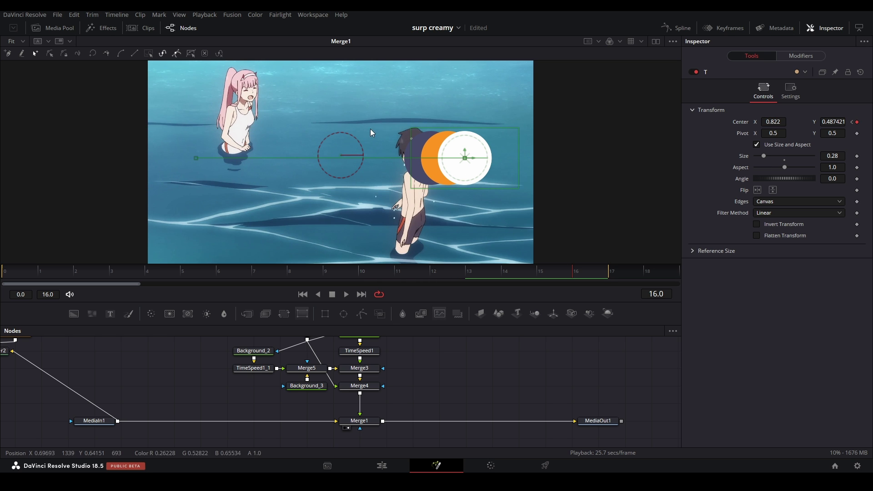
Step: Flatten the keyframes of the circle's Displacement spline, reshape its starting handle, and play the animation
{"action": "left_click", "coordinate": [677, 28]}
{"action": "left_click", "coordinate": [392, 399]}
{"action": "key", "text": "ctrl+a"}
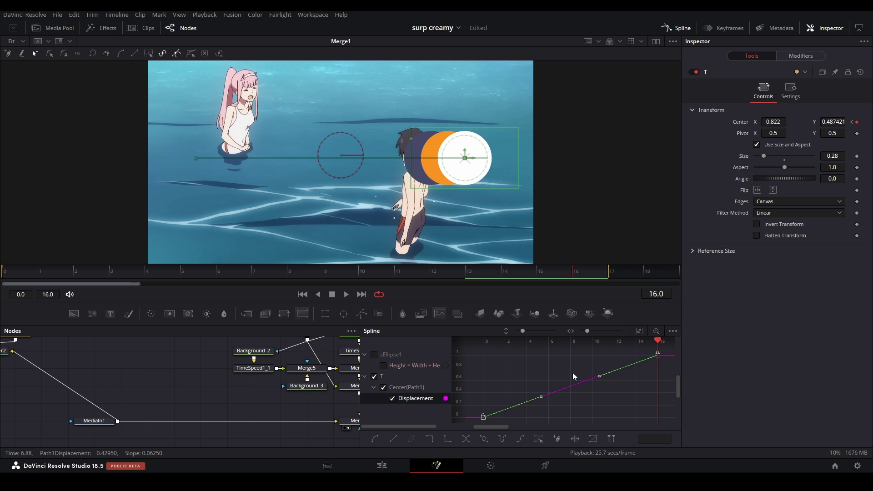
{"action": "key", "text": "f"}
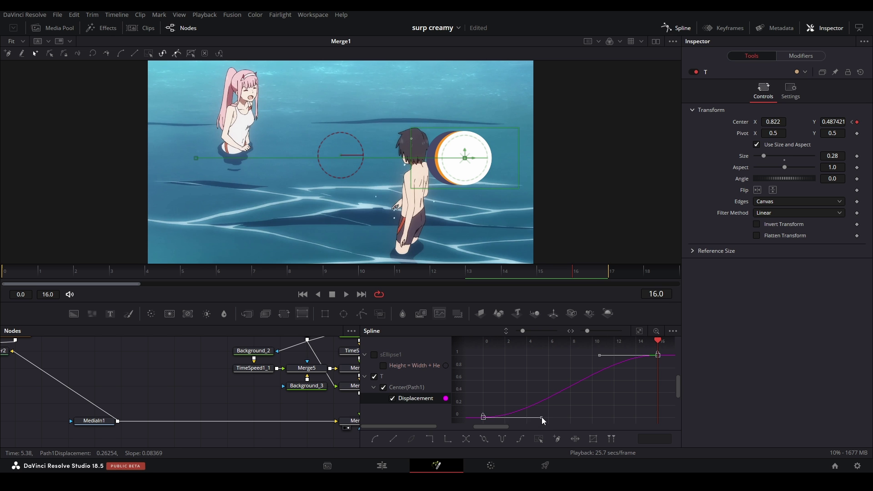
{"action": "left_click_drag", "start_coordinate": [541, 417], "coordinate": [497, 358]}
{"action": "key", "text": "space"}
Step: Reconnect ChromaKeyer2 to the router in place of the circle and play back the splash composite in Merge1
{"action": "left_click", "coordinate": [189, 357]}
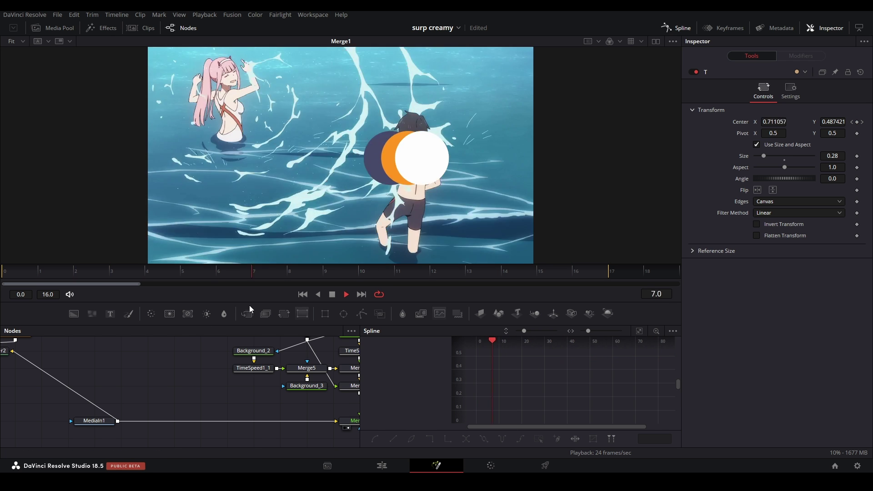
{"action": "left_click_drag", "start_coordinate": [354, 392], "coordinate": [295, 400]}
{"action": "key", "text": "2"}
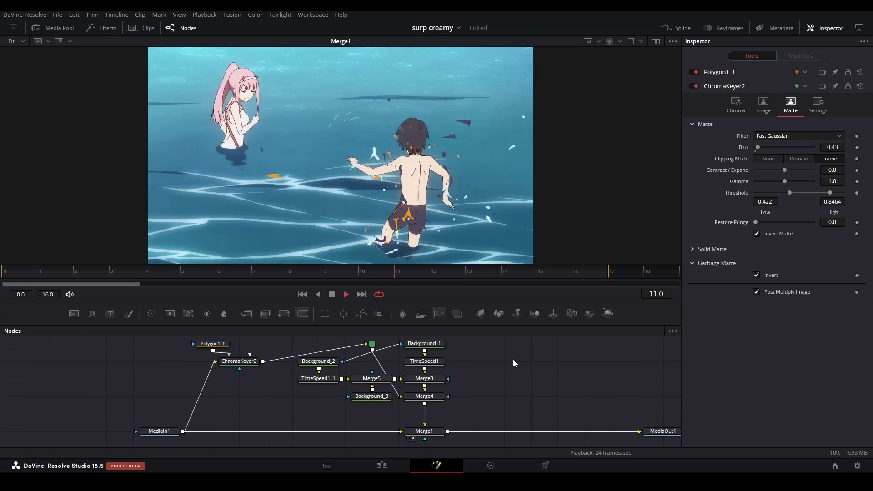